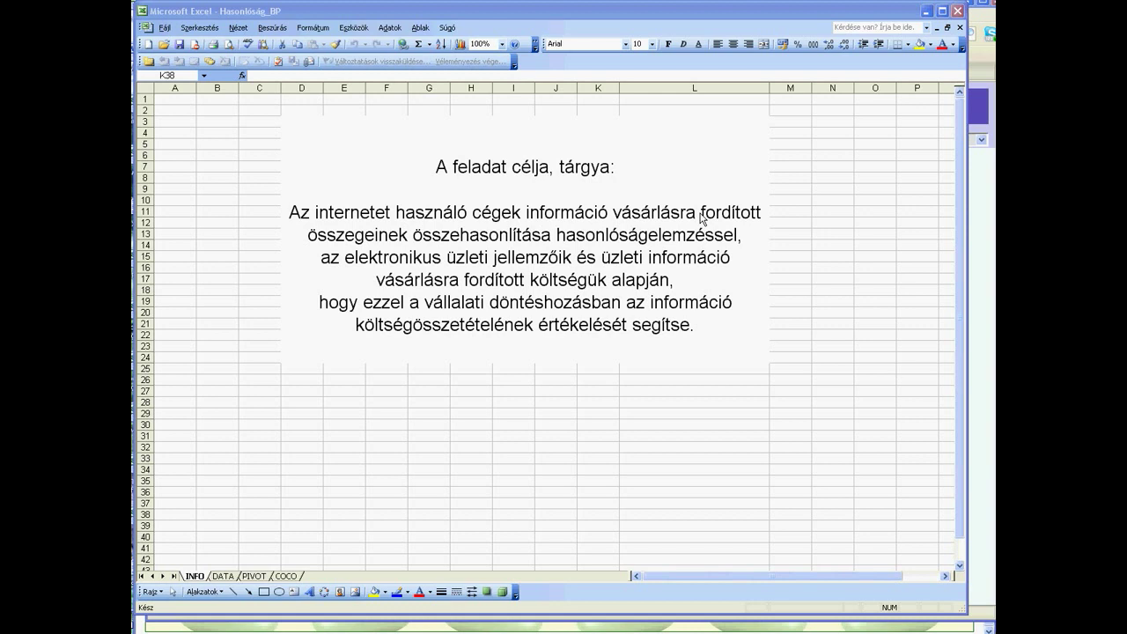
# Switch from the project description page to the DATA sheet's company attribute table.
pyautogui.click(225, 579)
pyautogui.click(224, 577)
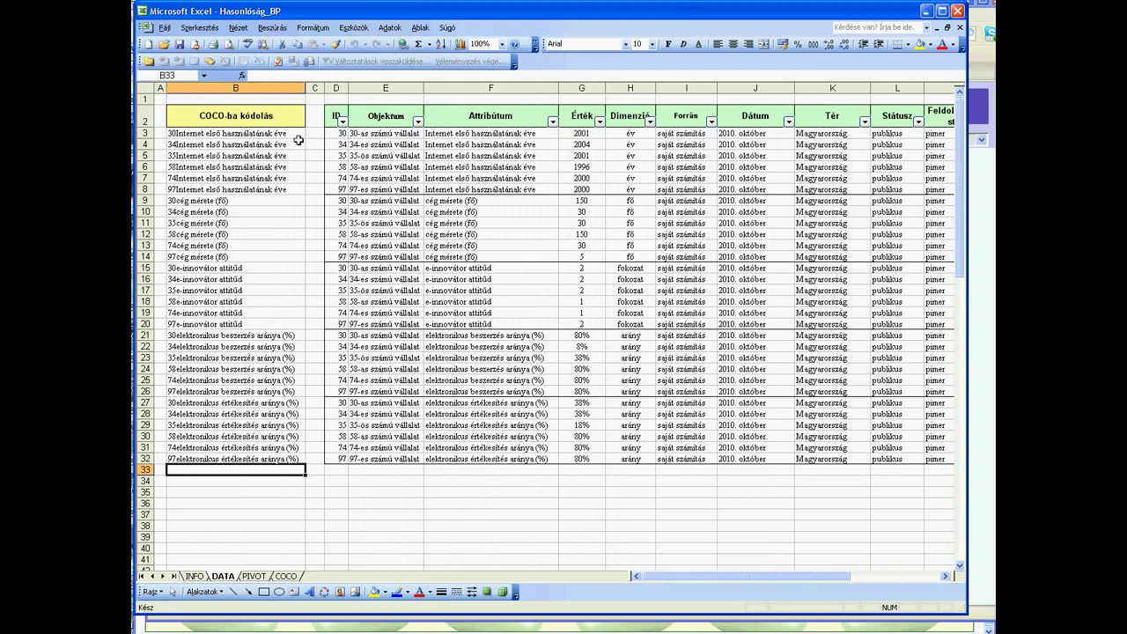
pyautogui.moveTo(468, 133); pyautogui.dragTo(466, 390)
pyautogui.click(484, 134)
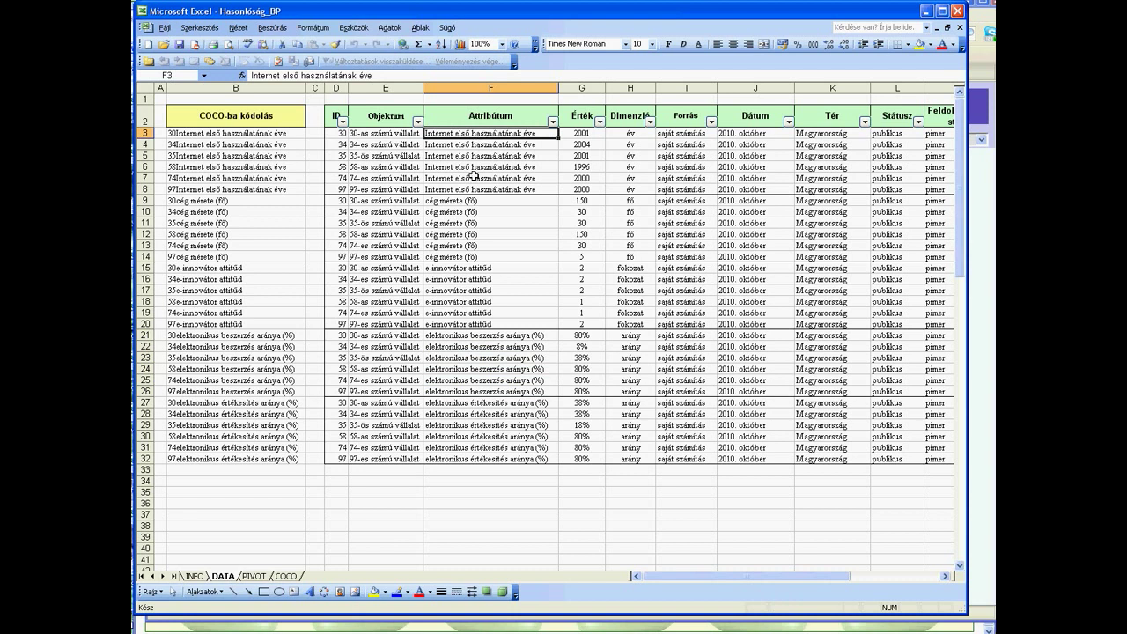
pyautogui.moveTo(592, 134); pyautogui.dragTo(595, 189)
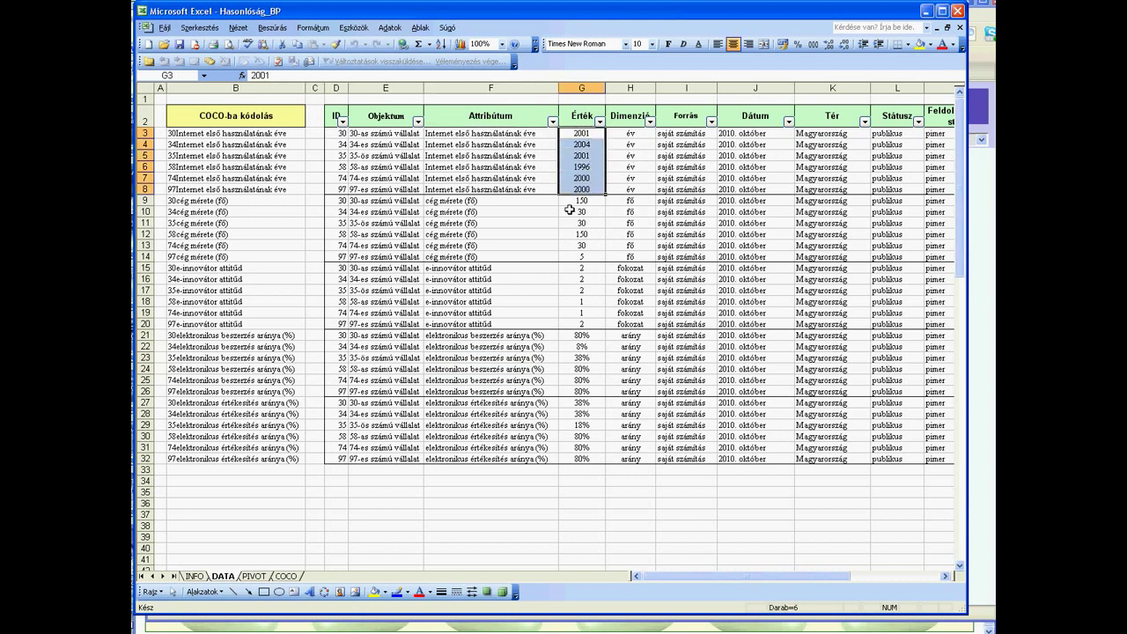
pyautogui.moveTo(516, 201); pyautogui.dragTo(572, 322)
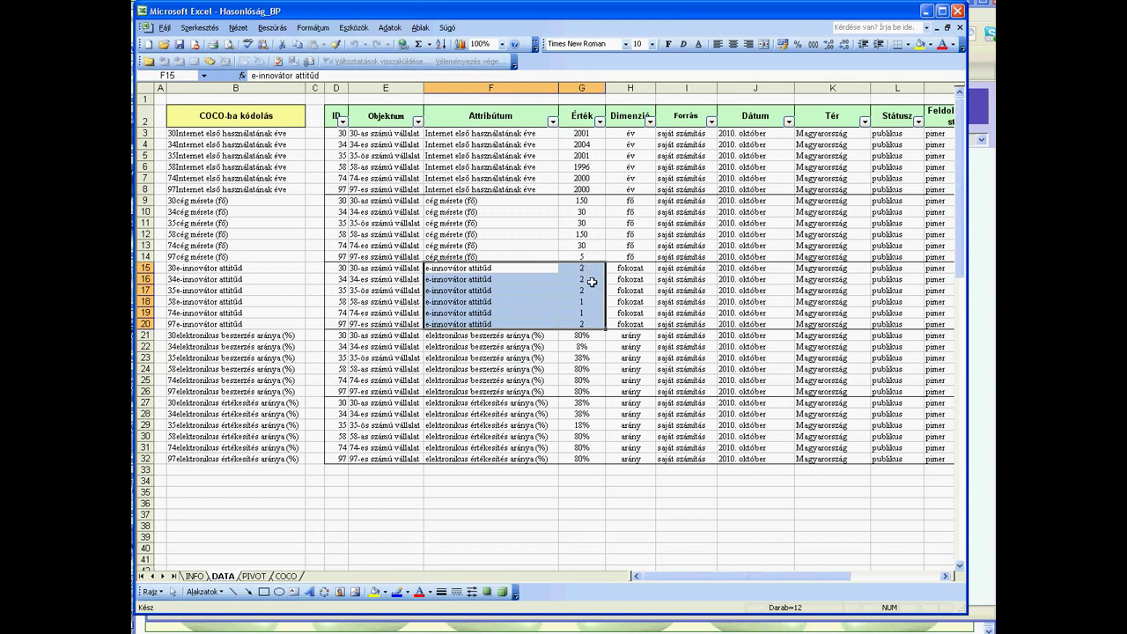
pyautogui.moveTo(592, 302); pyautogui.dragTo(592, 314)
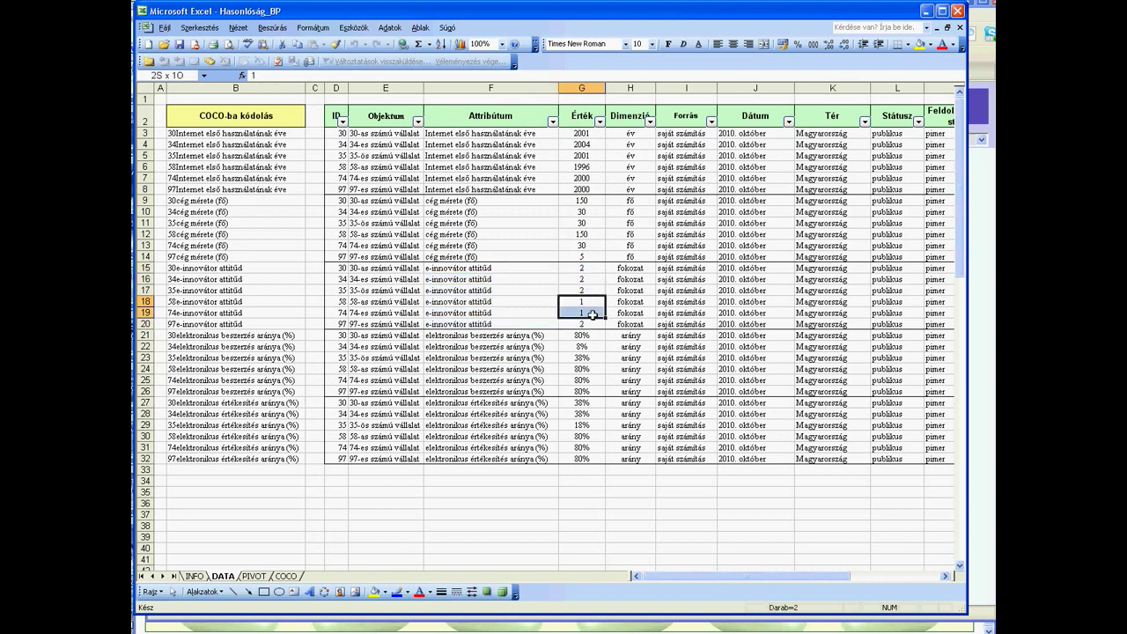
pyautogui.moveTo(592, 273); pyautogui.dragTo(592, 292)
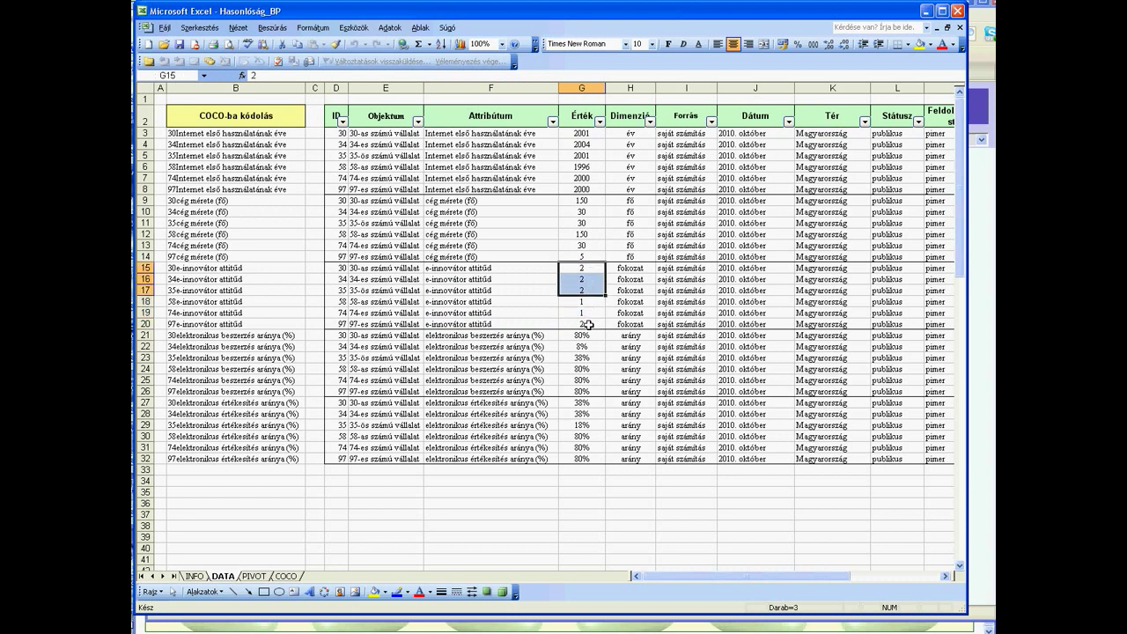
pyautogui.click(588, 324)
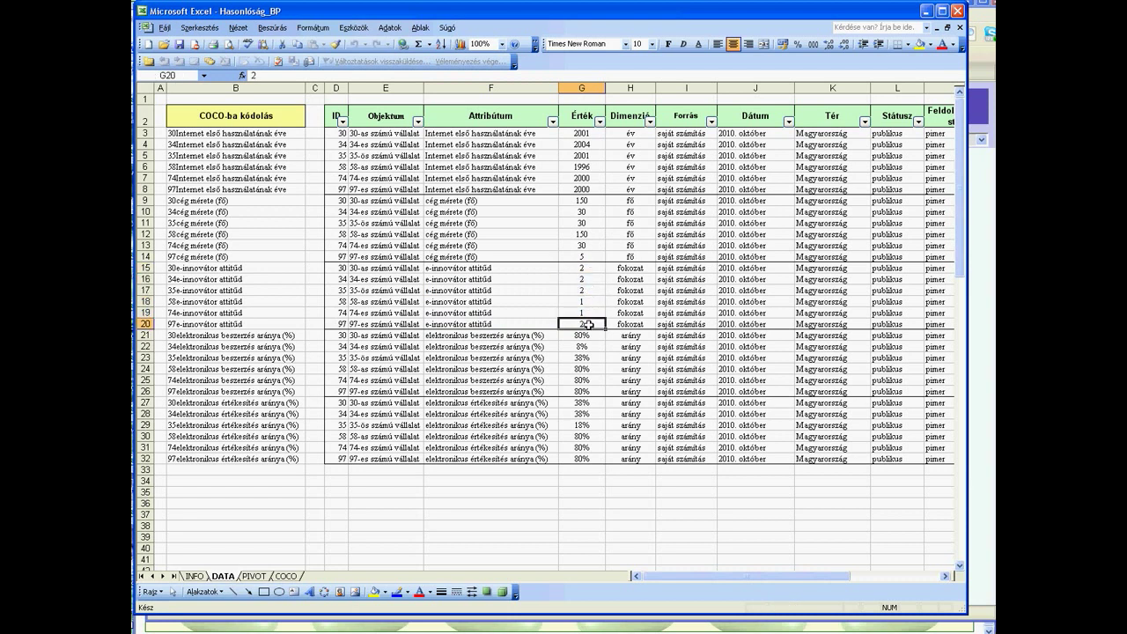
pyautogui.click(398, 337)
pyautogui.moveTo(398, 337); pyautogui.dragTo(605, 394)
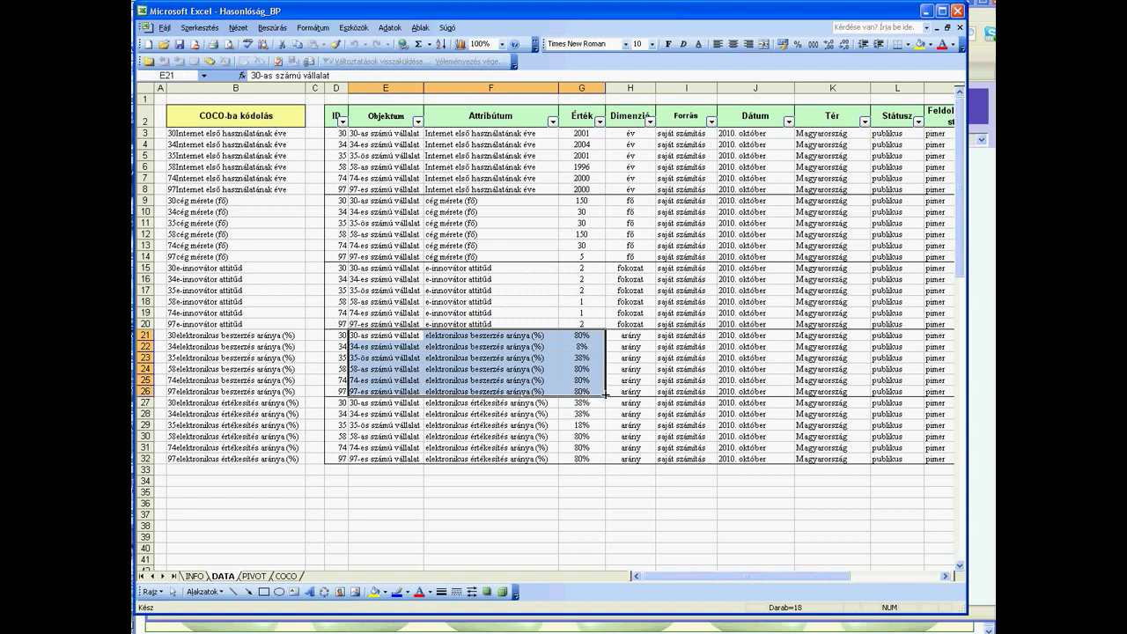
pyautogui.click(595, 337)
pyautogui.moveTo(596, 337); pyautogui.dragTo(603, 388)
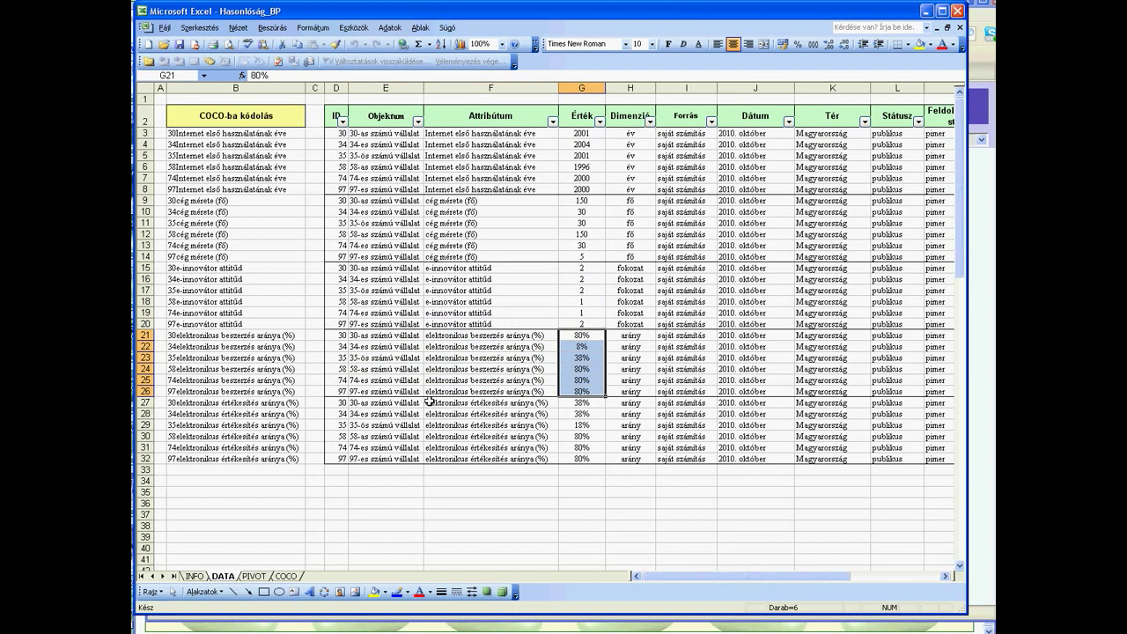
pyautogui.moveTo(445, 403); pyautogui.dragTo(565, 458)
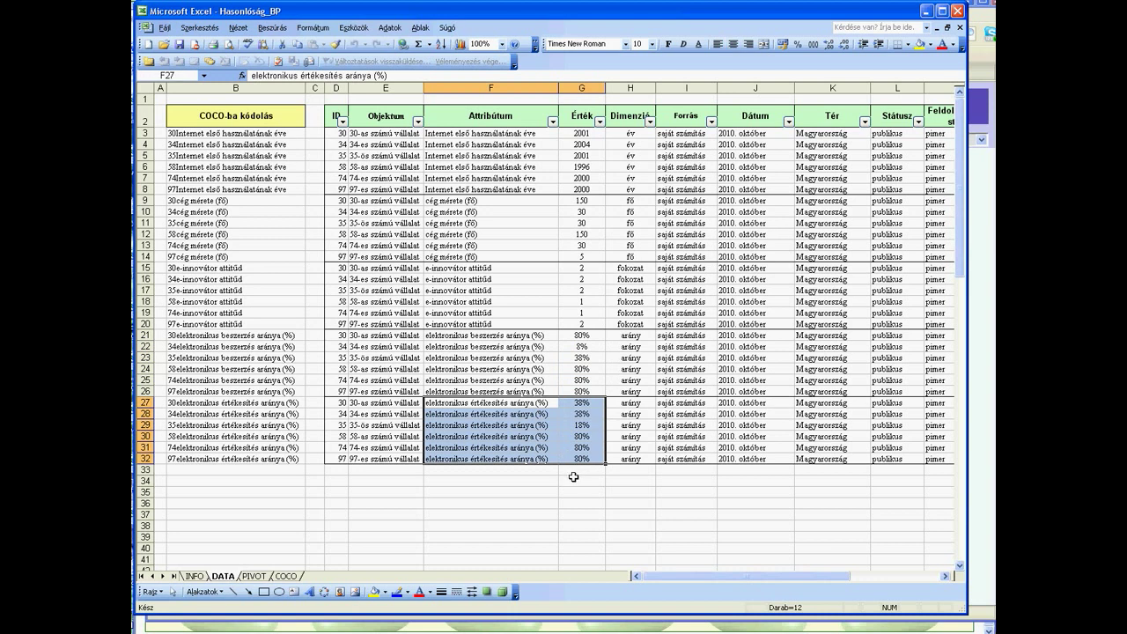
pyautogui.moveTo(373, 135); pyautogui.dragTo(373, 190)
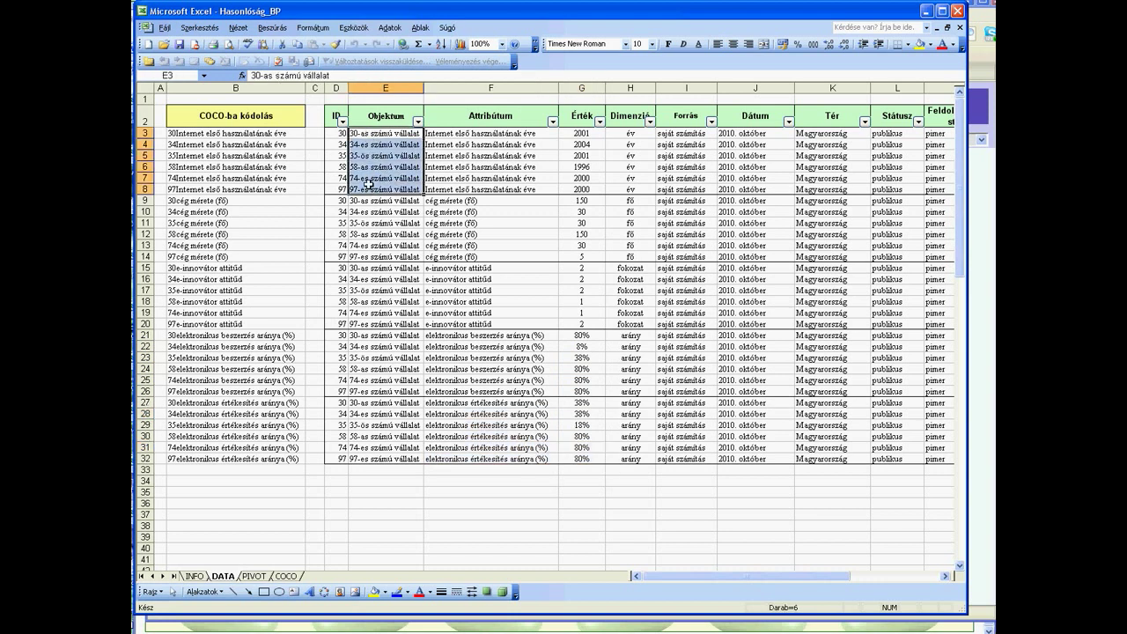
# Open the COCO sheet and inspect the company numbers and the FKERES lookup in B3.
pyautogui.click(257, 577)
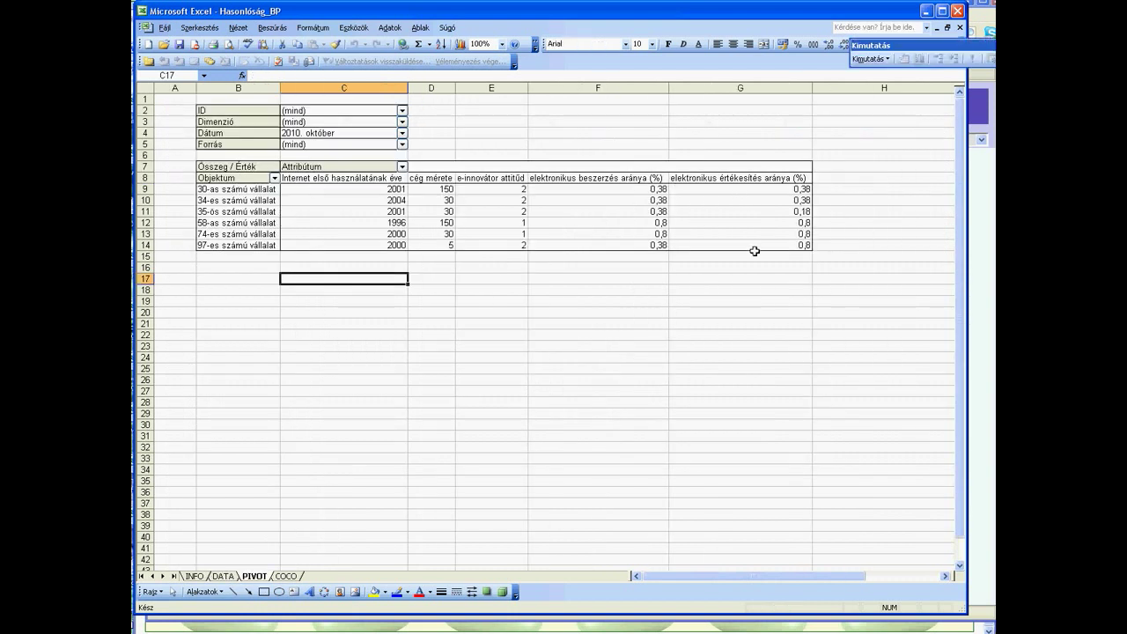
pyautogui.click(287, 576)
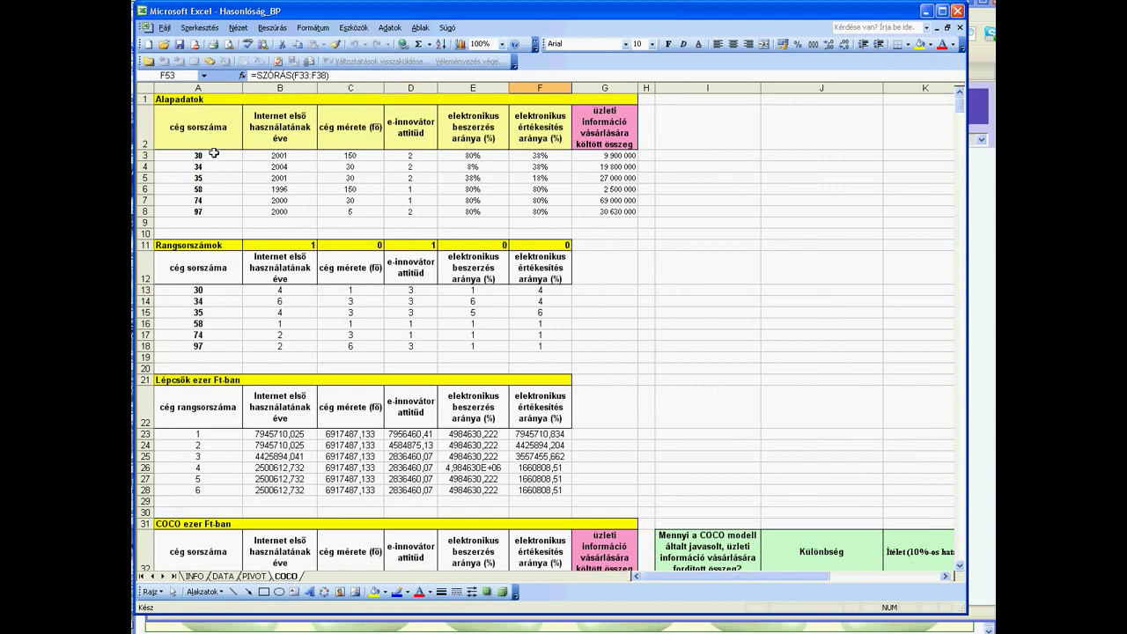
pyautogui.moveTo(214, 154); pyautogui.dragTo(213, 212)
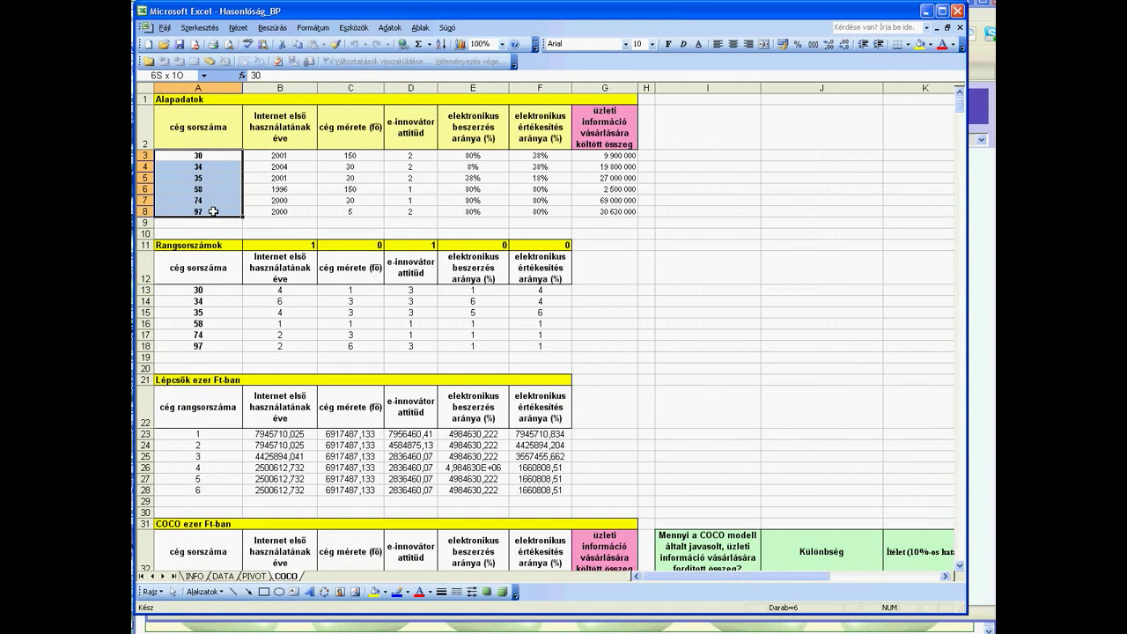
pyautogui.click(275, 156)
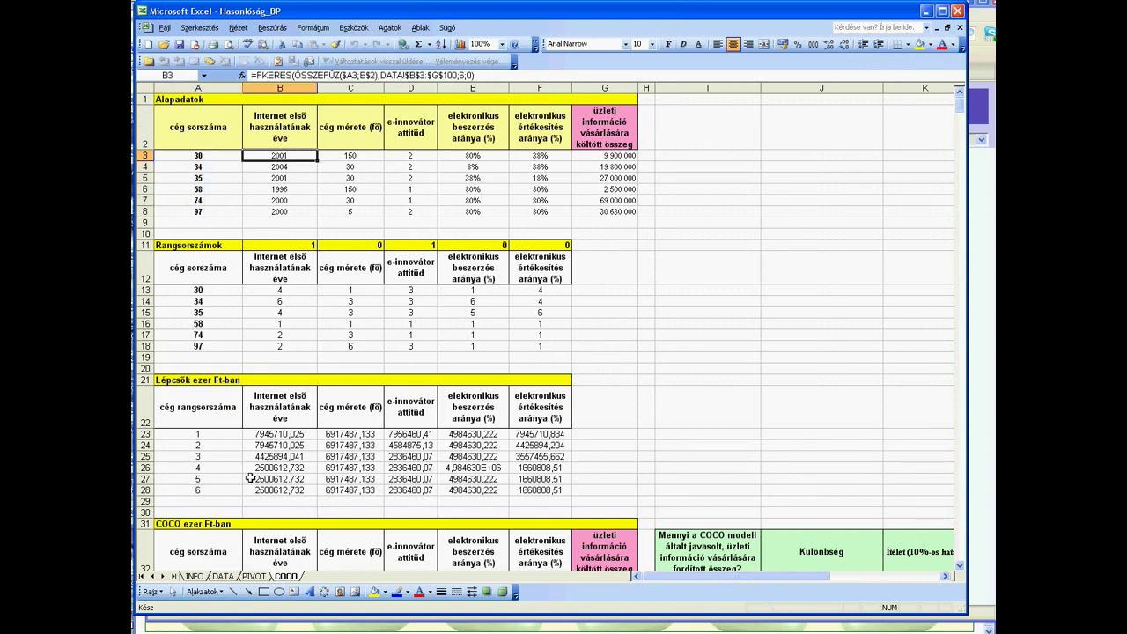
# Compare against the year values G3:G8 on the DATA sheet, then return toward PIVOT.
pyautogui.click(222, 577)
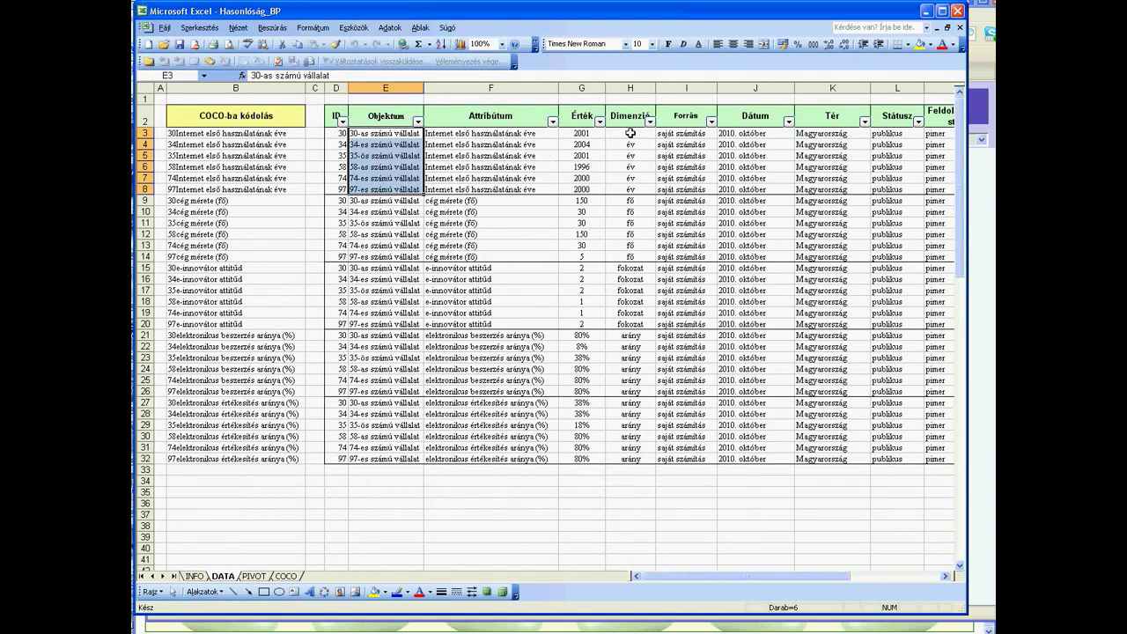
pyautogui.moveTo(599, 133); pyautogui.dragTo(590, 189)
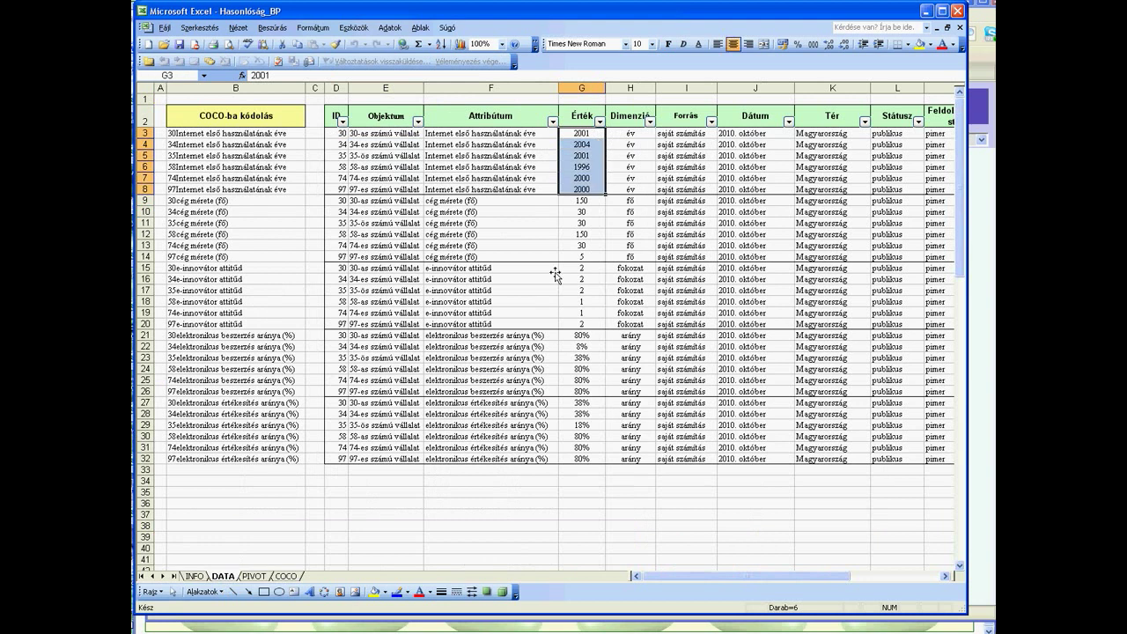
pyautogui.click(255, 577)
pyautogui.click(286, 577)
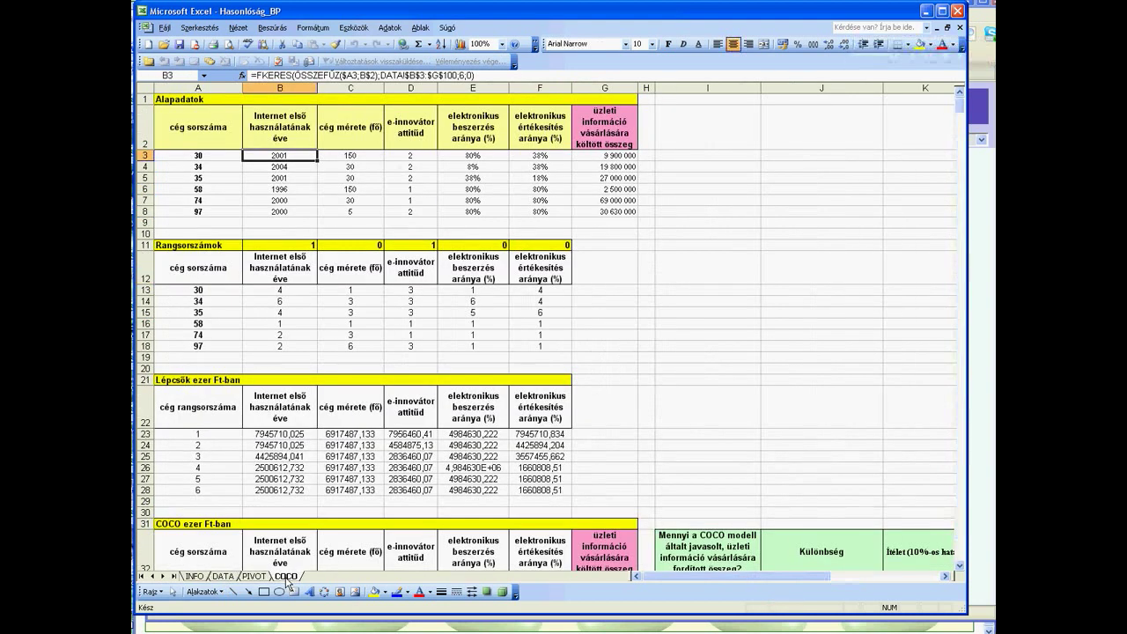
pyautogui.moveTo(281, 153); pyautogui.dragTo(520, 213)
pyautogui.moveTo(606, 156); pyautogui.dragTo(602, 214)
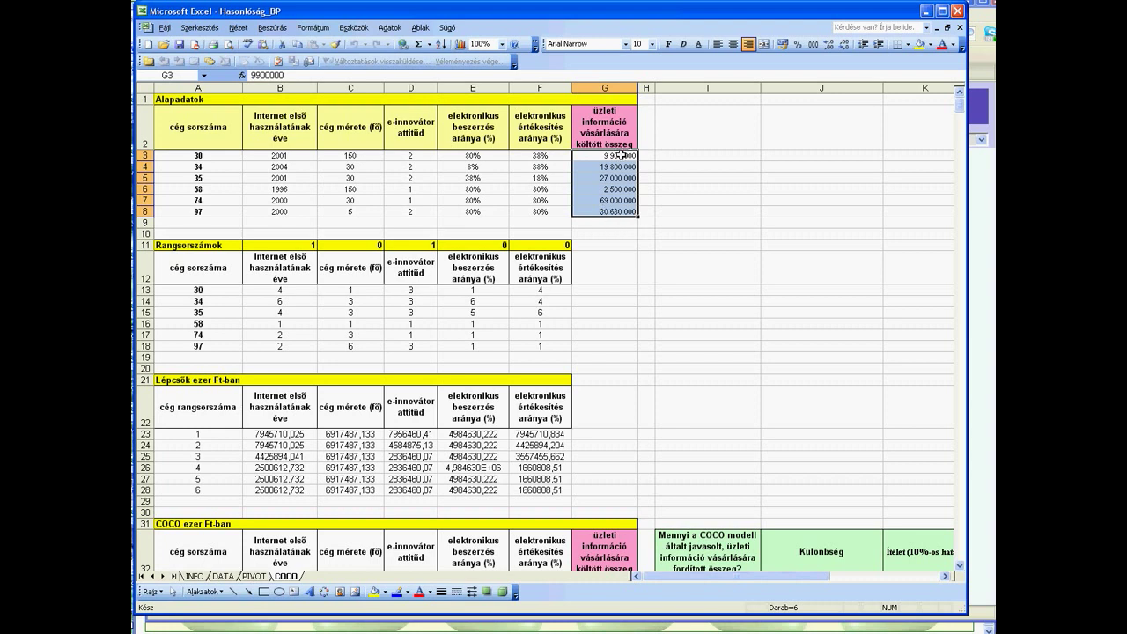
pyautogui.click(621, 211)
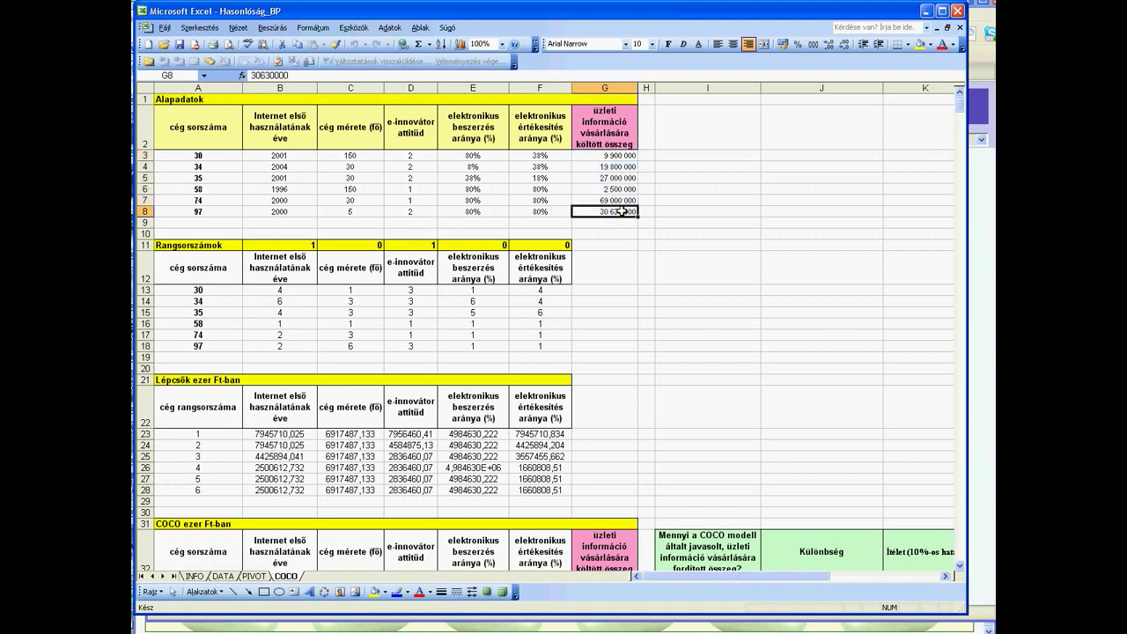
pyautogui.click(621, 156)
pyautogui.click(621, 167)
pyautogui.click(620, 178)
pyautogui.click(619, 189)
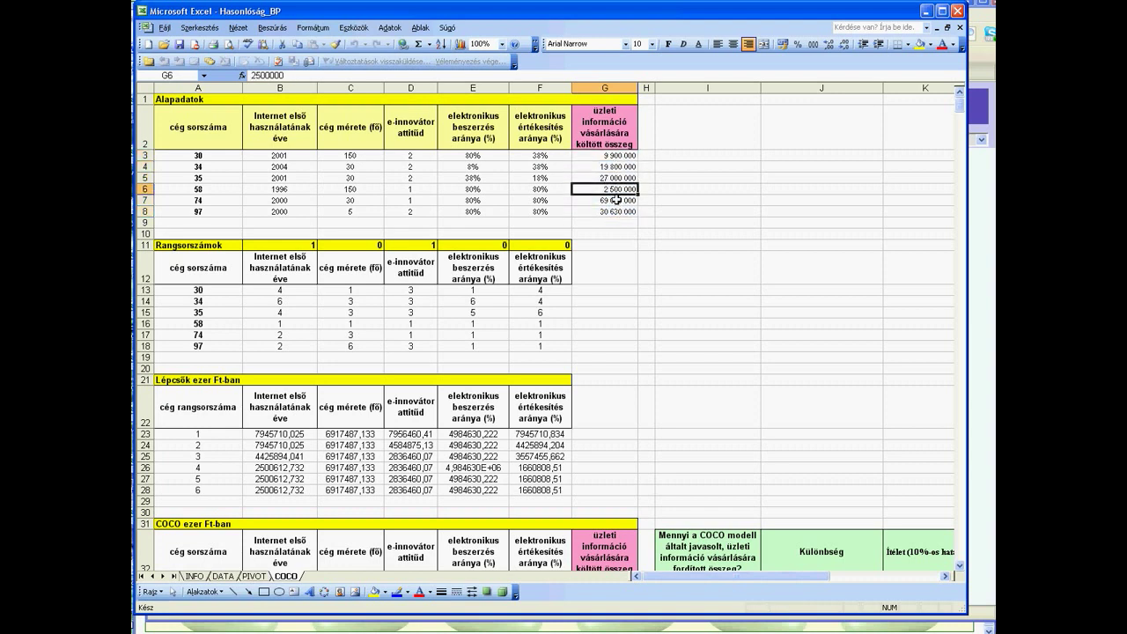
pyautogui.click(617, 200)
pyautogui.click(618, 211)
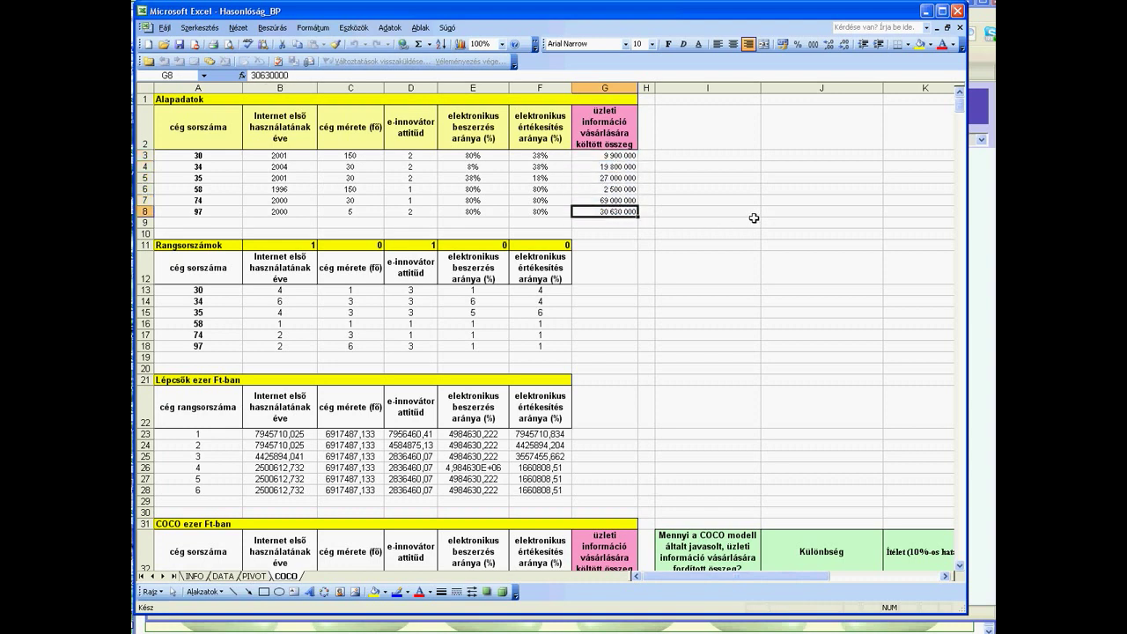
pyautogui.click(297, 289)
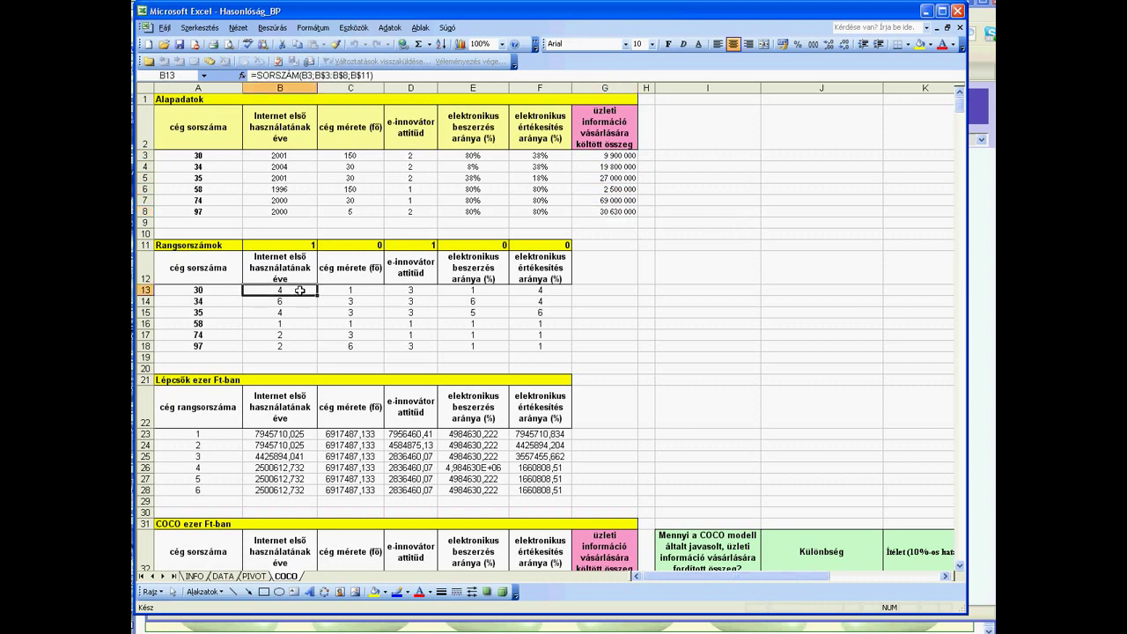
pyautogui.click(386, 77)
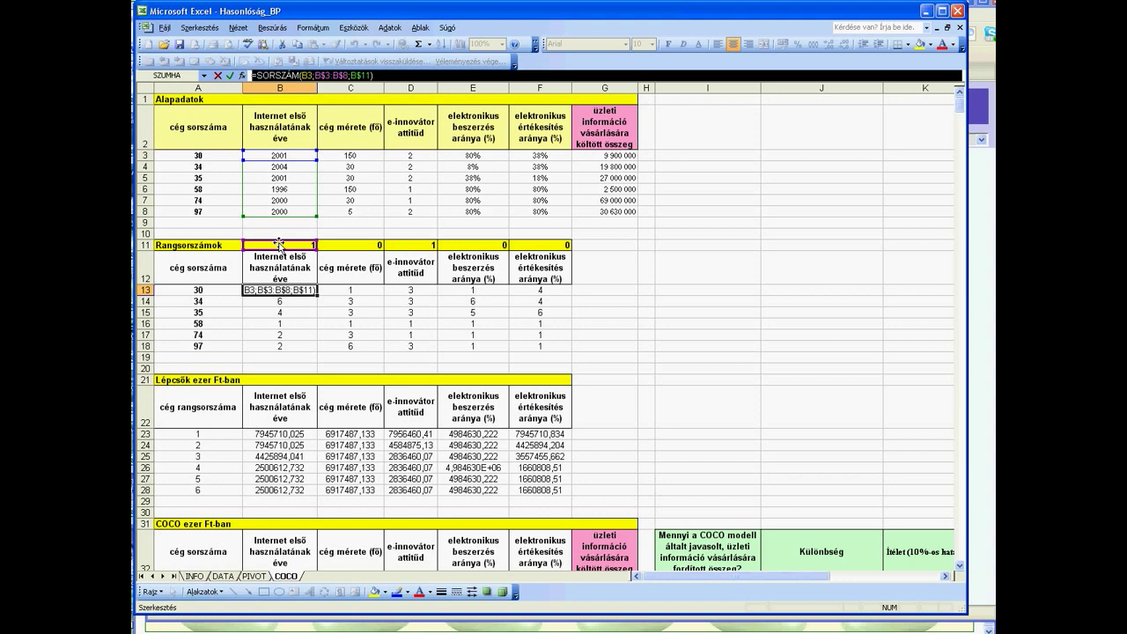
pyautogui.hotkey('ctrl', 'Return')
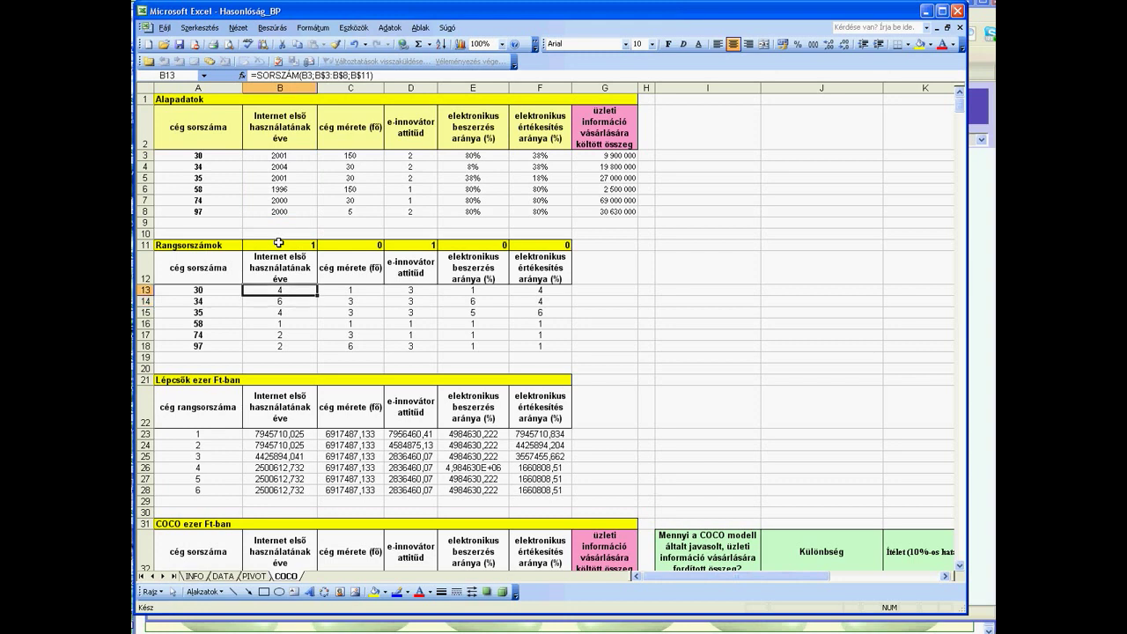
pyautogui.click(282, 324)
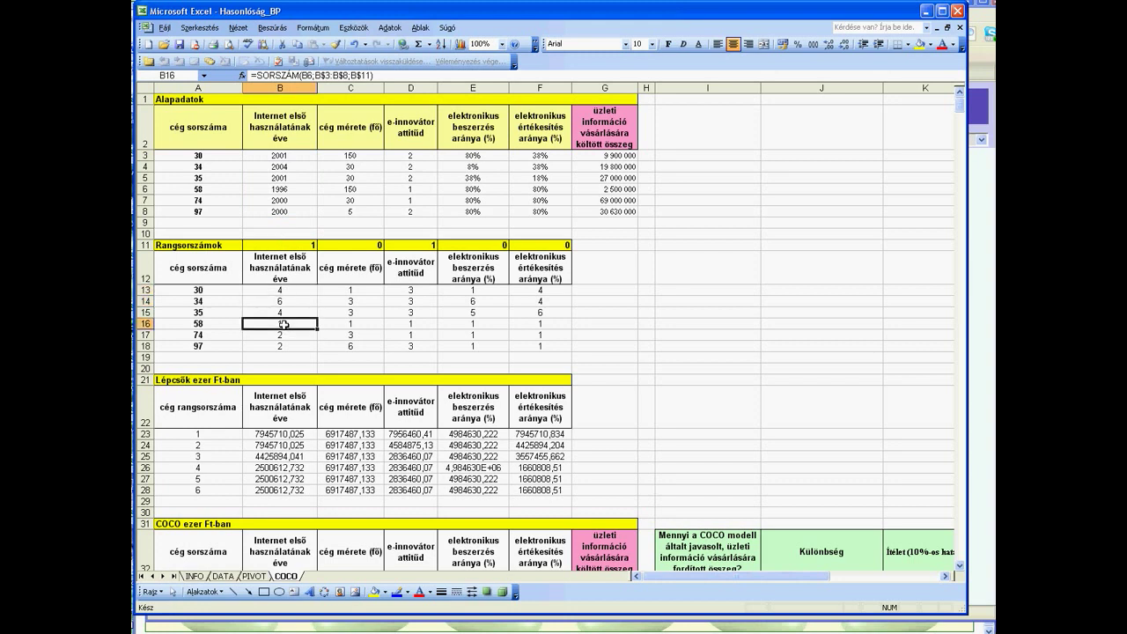
pyautogui.click(299, 191)
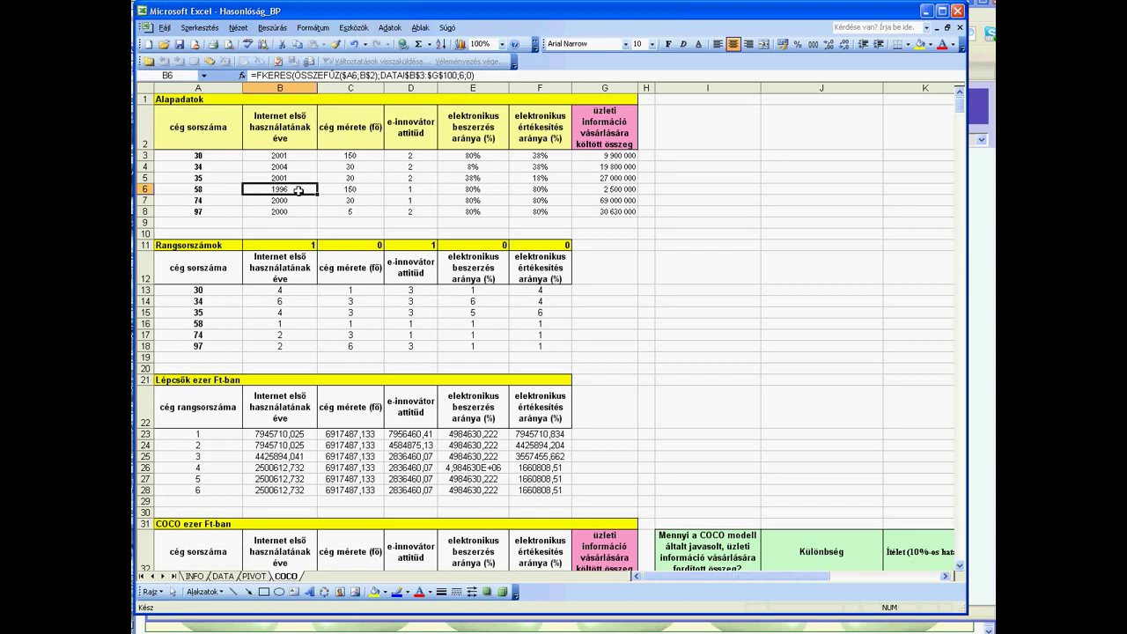
pyautogui.click(298, 324)
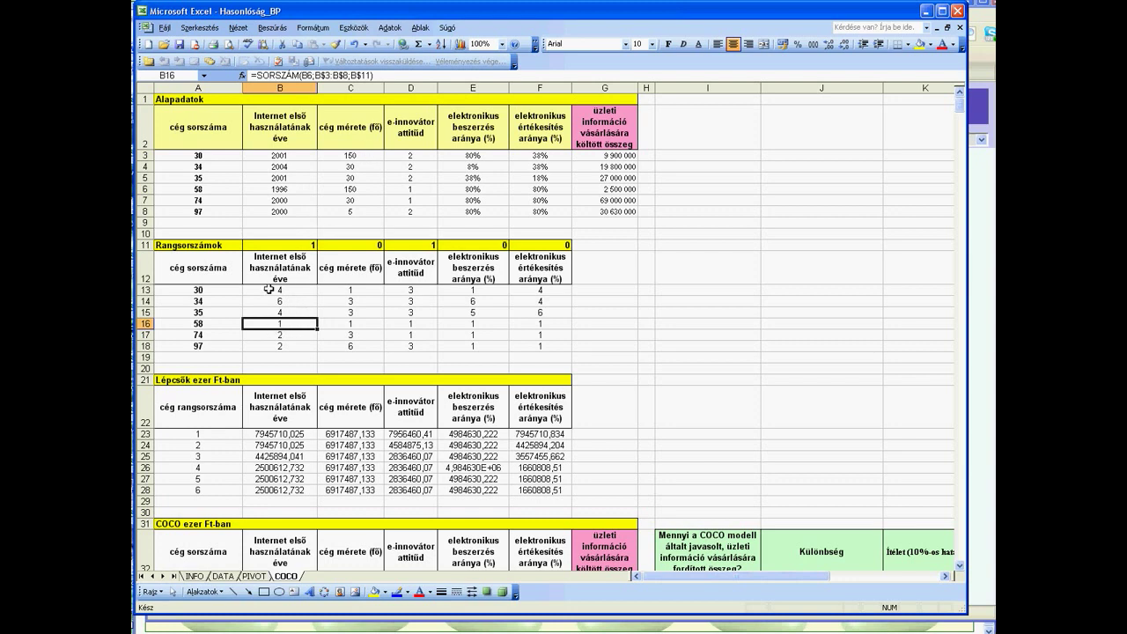
pyautogui.moveTo(269, 289); pyautogui.dragTo(523, 344)
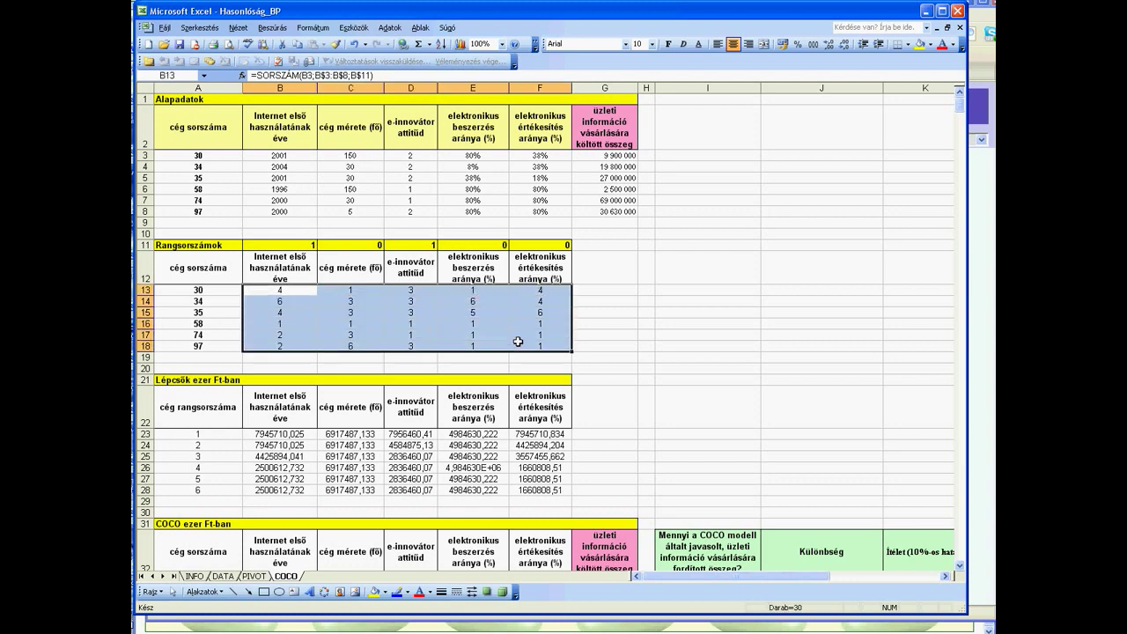
# Review the ranking weights in row 11 and the Internet first-use year column.
pyautogui.click(272, 245)
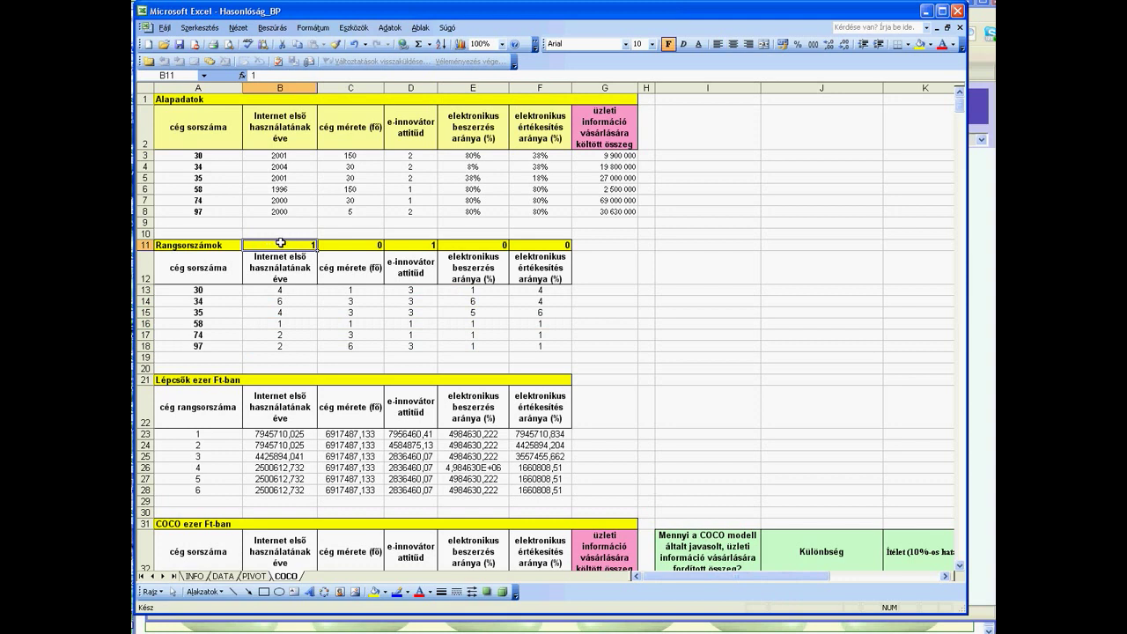
pyautogui.moveTo(280, 243); pyautogui.dragTo(571, 247)
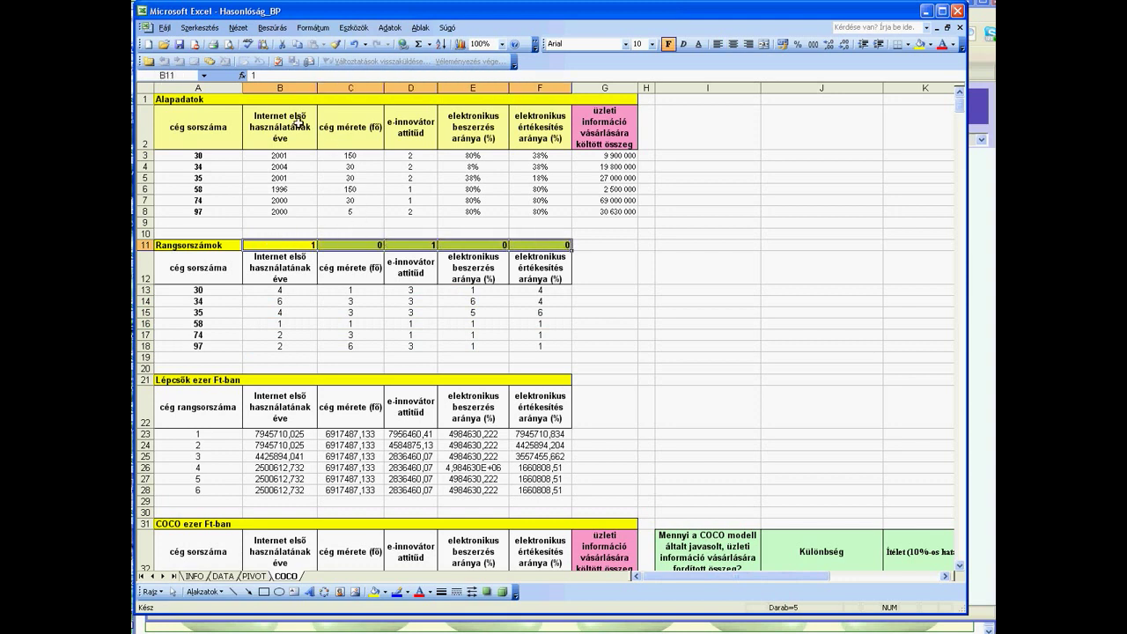
pyautogui.moveTo(295, 126); pyautogui.dragTo(288, 345)
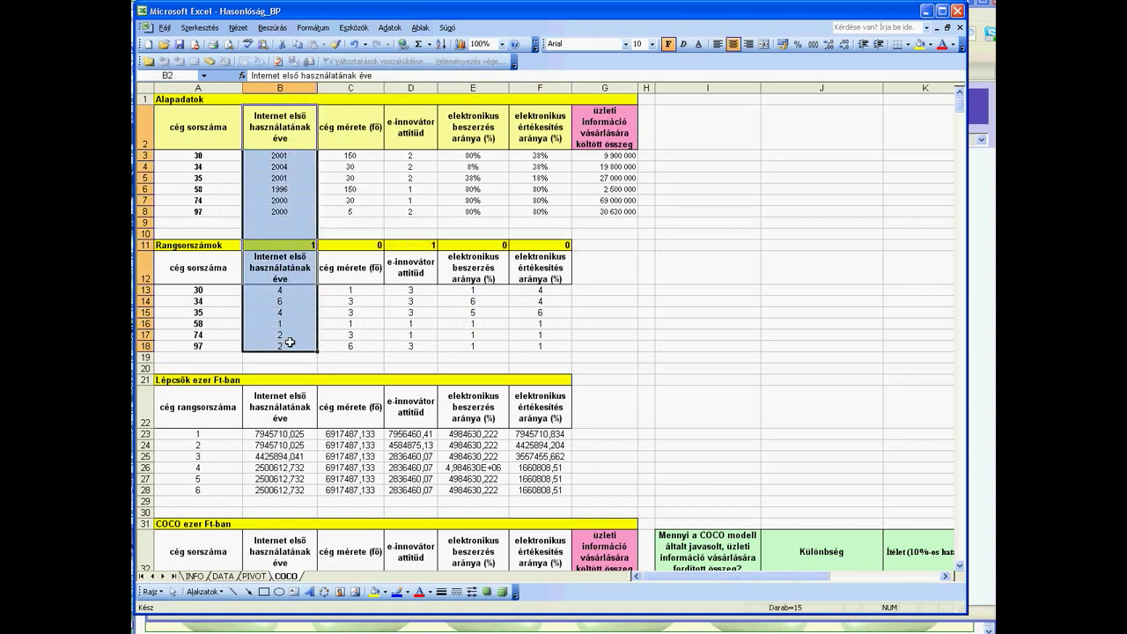
pyautogui.click(315, 244)
pyautogui.click(354, 243)
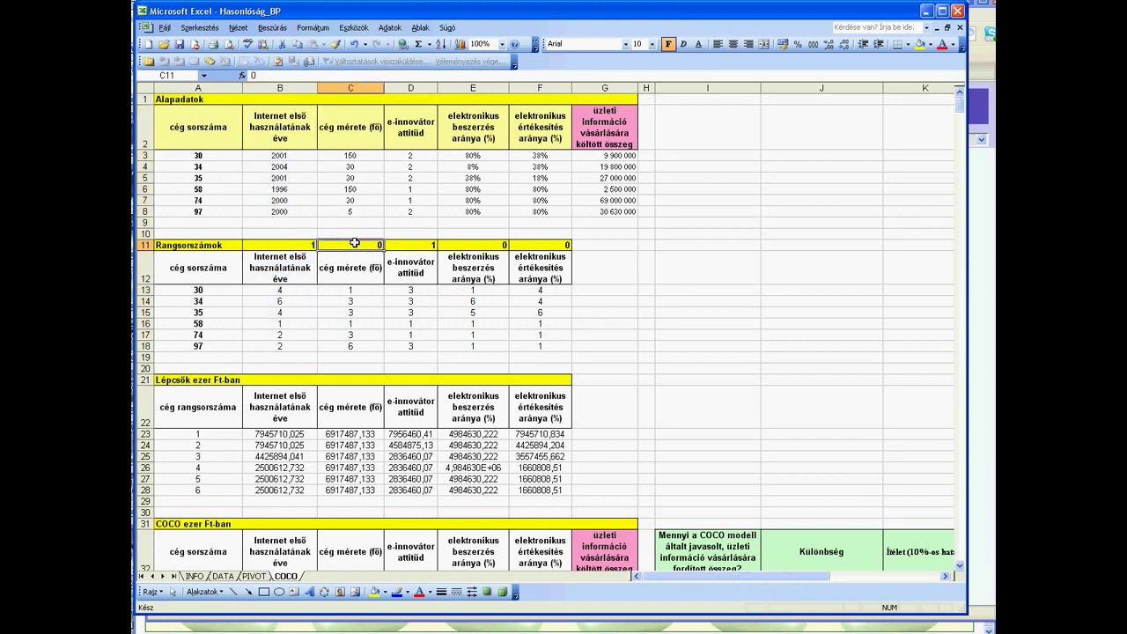
pyautogui.click(408, 245)
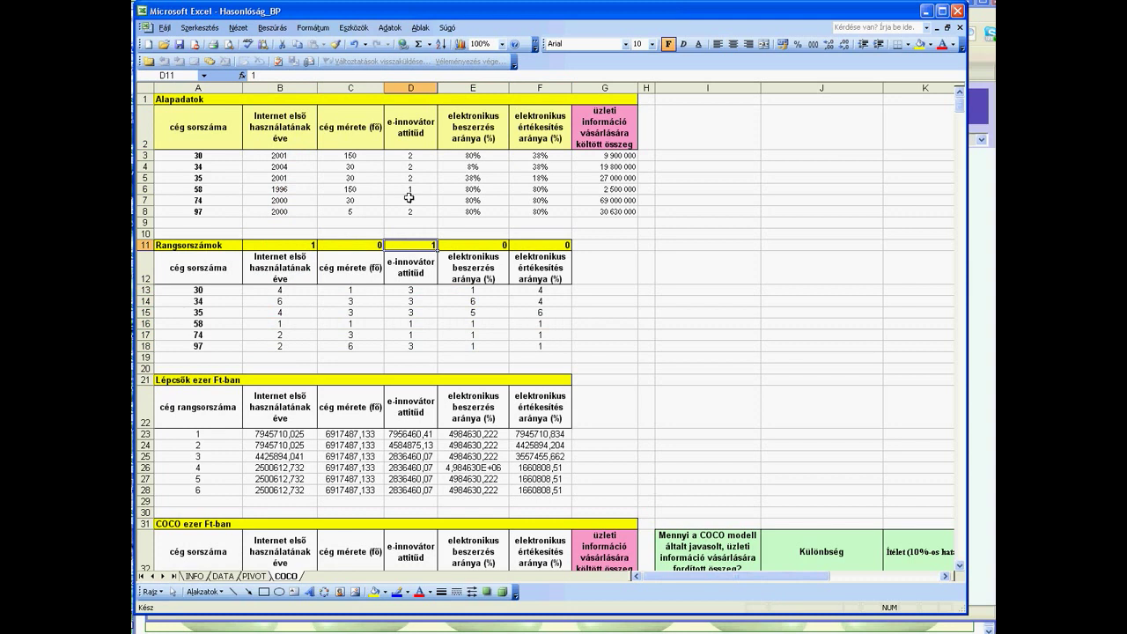
# Check the D7–D8 lookups, rank columns E11:E18 and F11:F18, and step value C24.
pyautogui.click(410, 211)
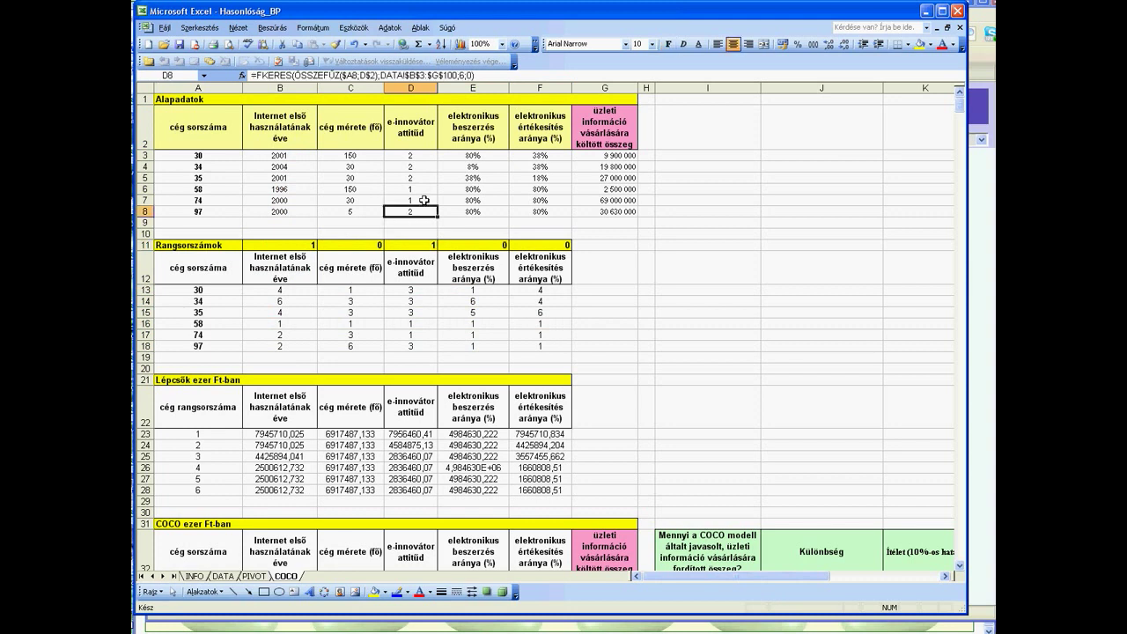
pyautogui.click(424, 200)
pyautogui.moveTo(465, 246); pyautogui.dragTo(468, 343)
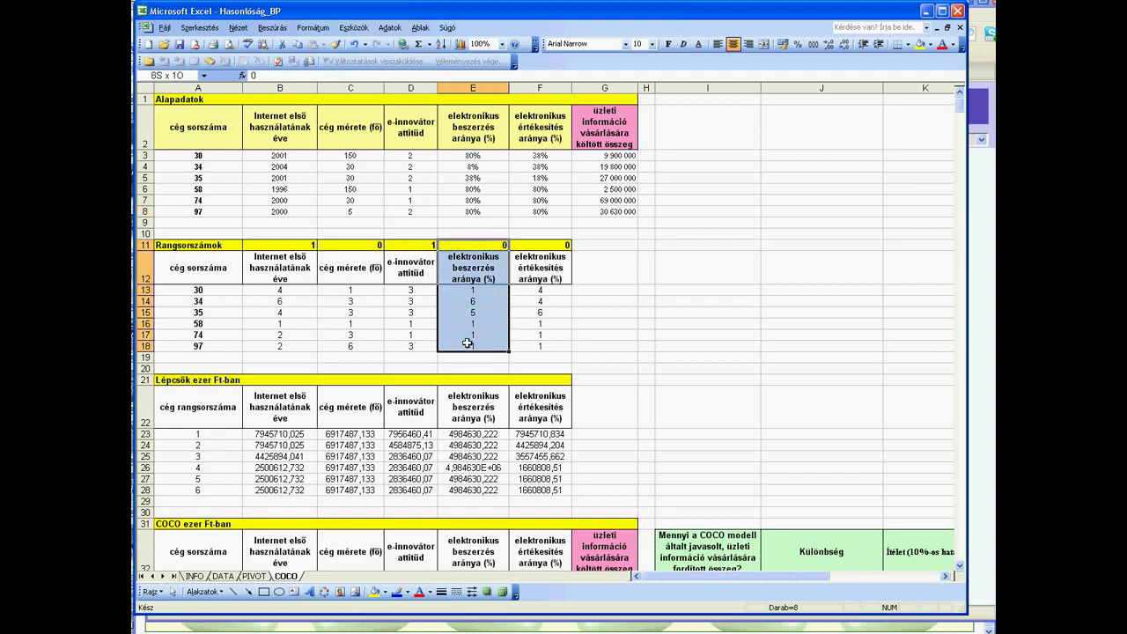
pyautogui.moveTo(540, 244); pyautogui.dragTo(542, 344)
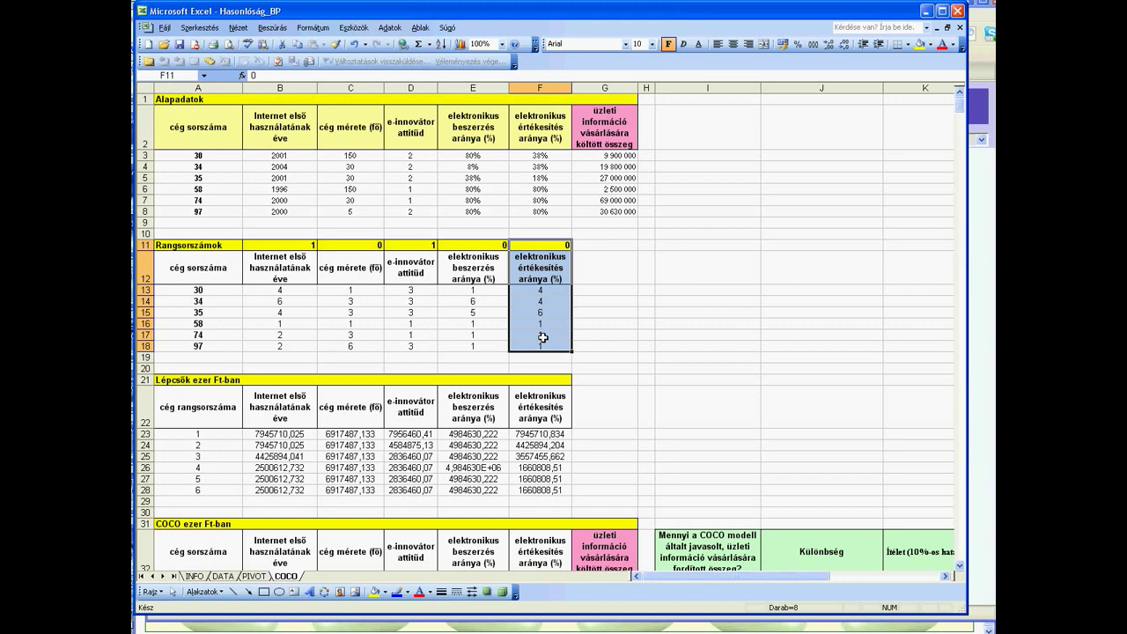
pyautogui.click(374, 443)
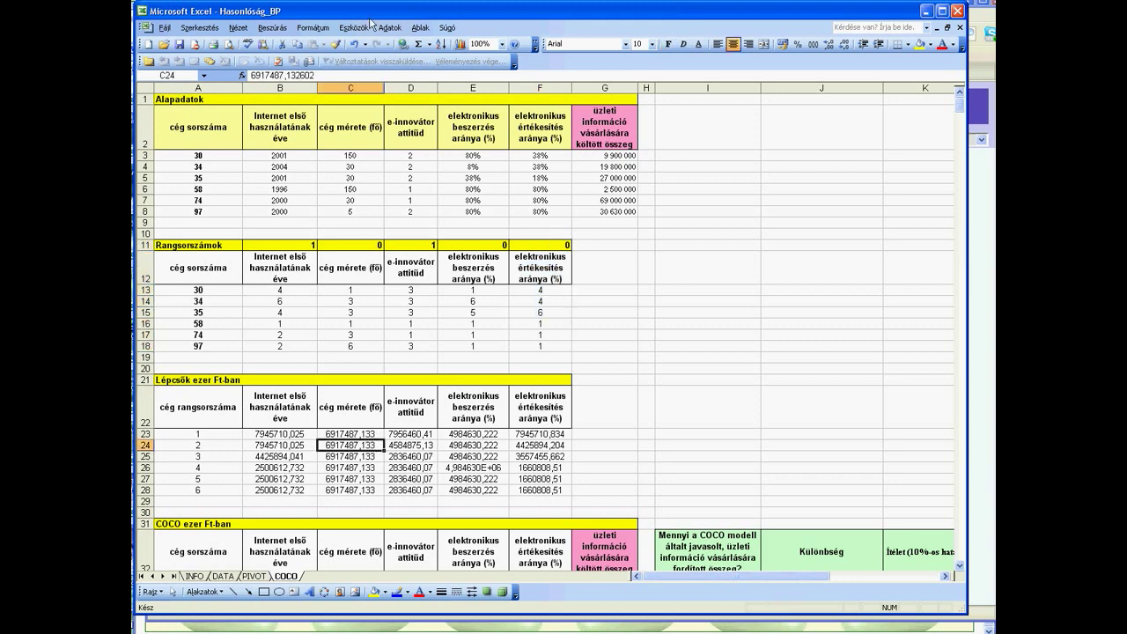
pyautogui.click(371, 25)
# Open the Solver settings, move the dialog aside to view the sheet, and close without solving.
pyautogui.click(374, 58)
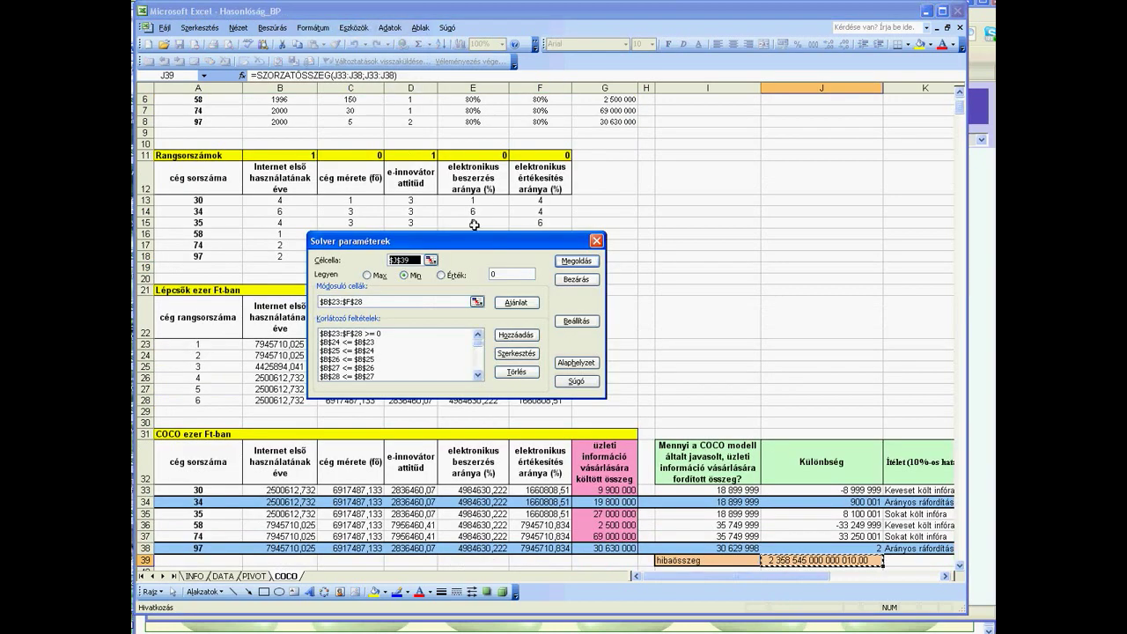
pyautogui.moveTo(481, 247); pyautogui.dragTo(789, 205)
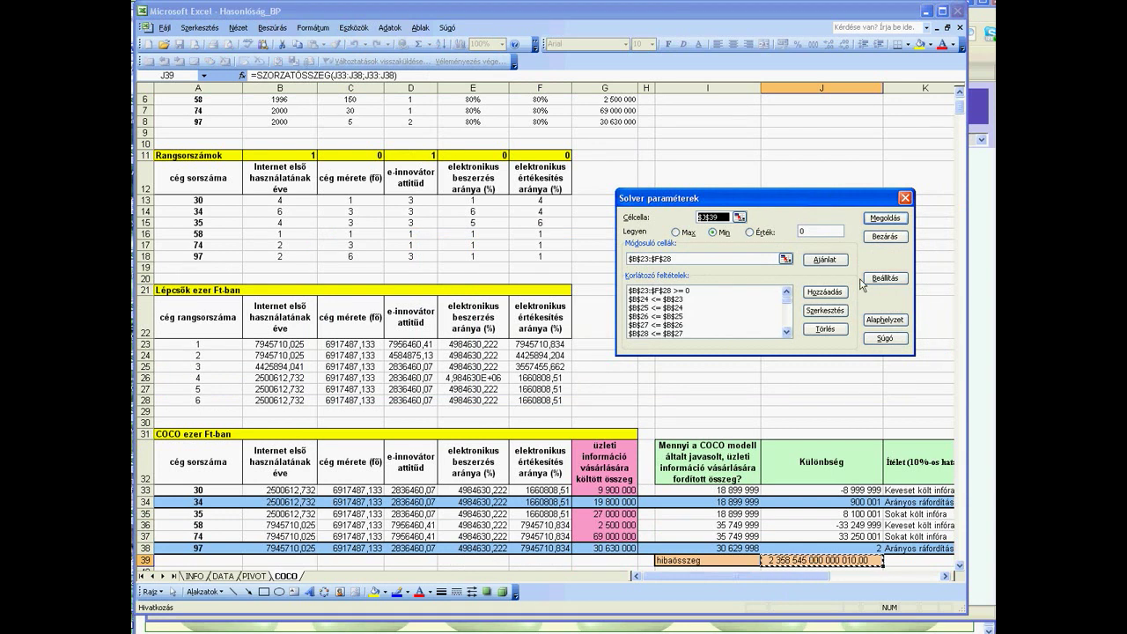
pyautogui.click(880, 239)
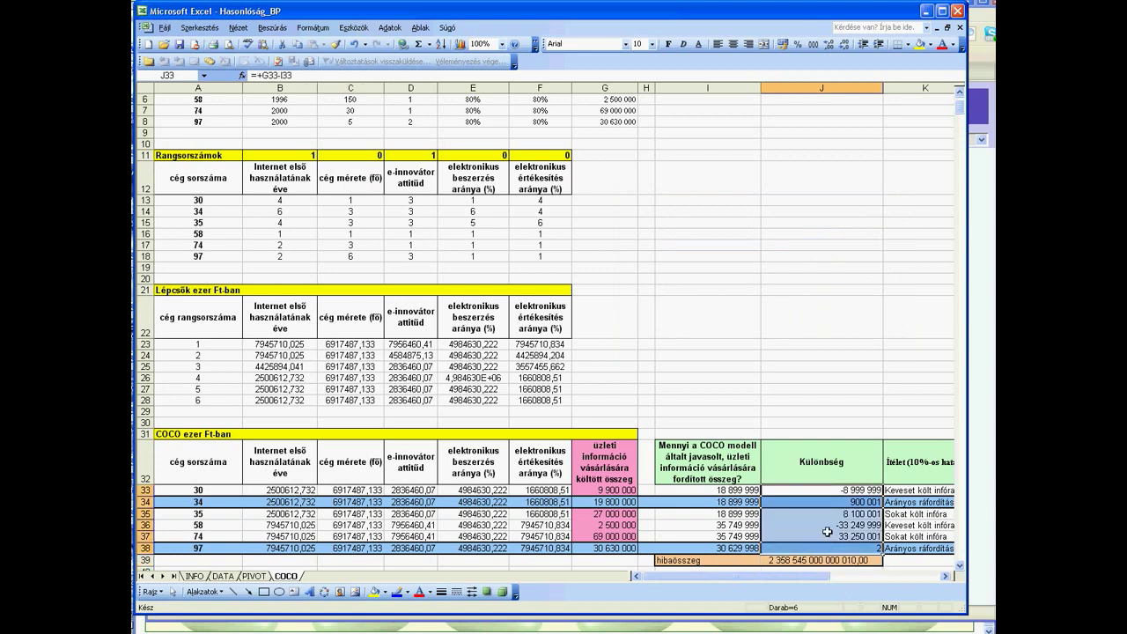
pyautogui.click(820, 489)
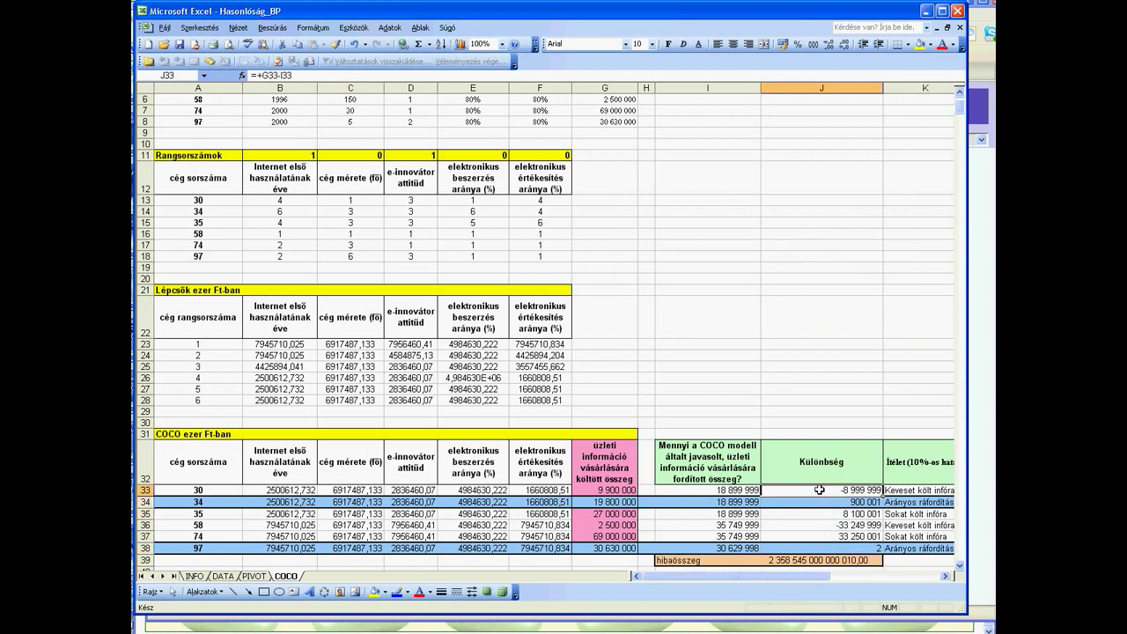
pyautogui.click(819, 556)
pyautogui.hotkey('ctrl', '[')
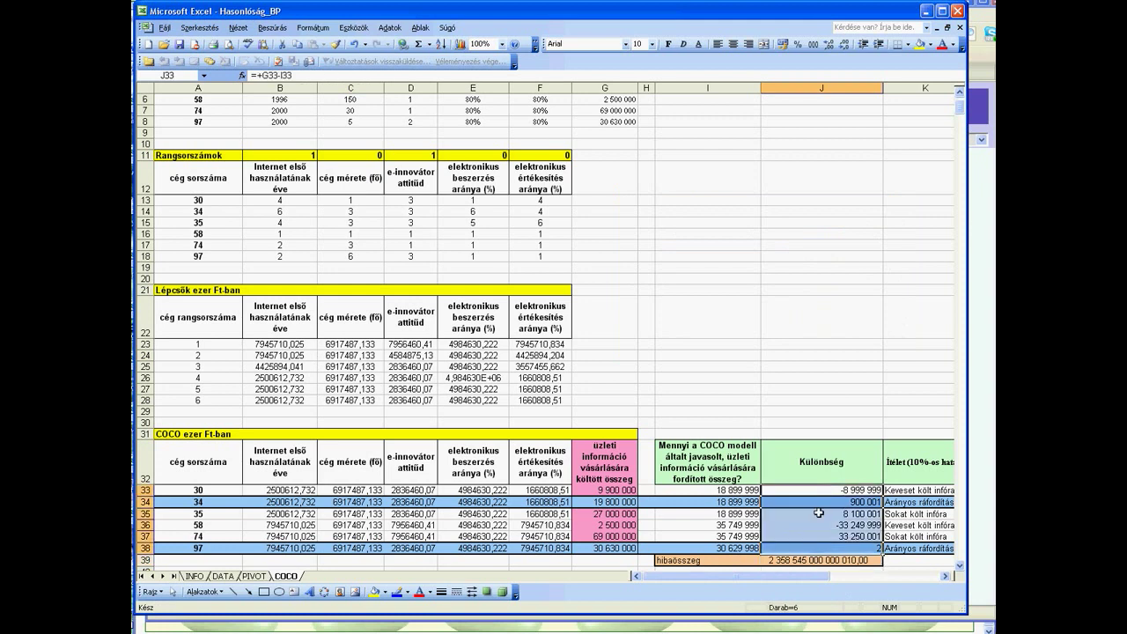
pyautogui.click(821, 490)
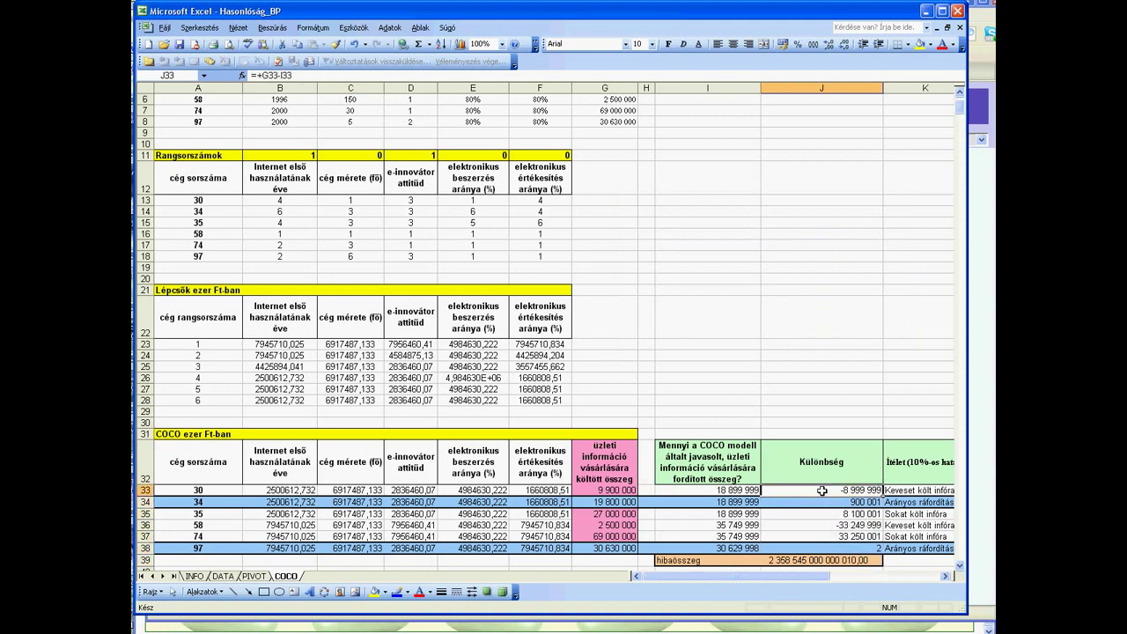
pyautogui.click(815, 560)
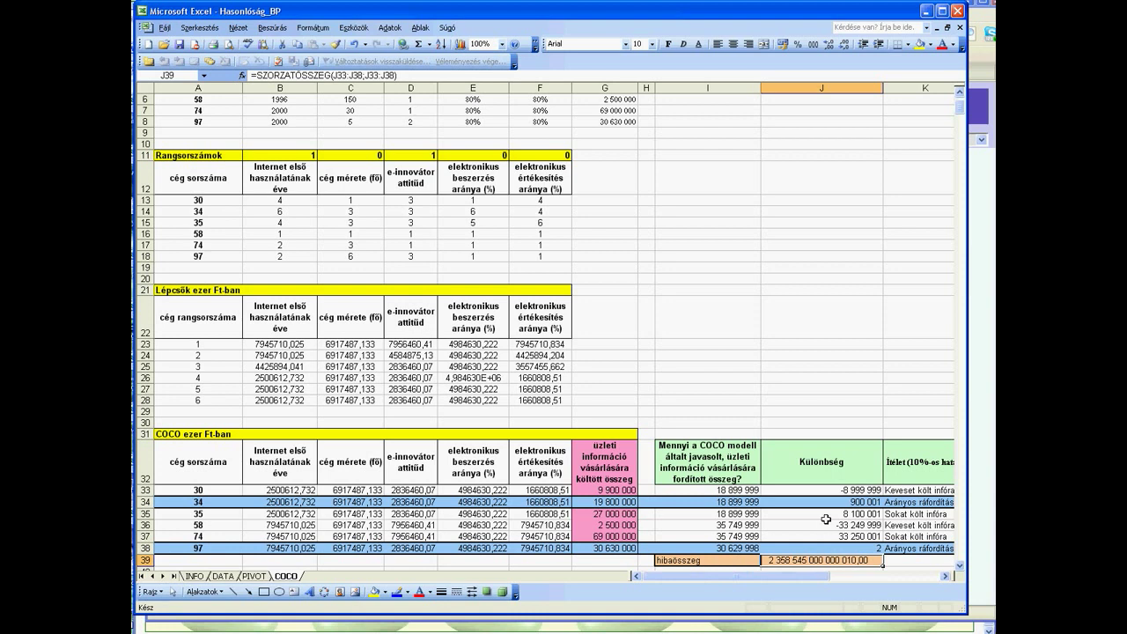
pyautogui.click(814, 490)
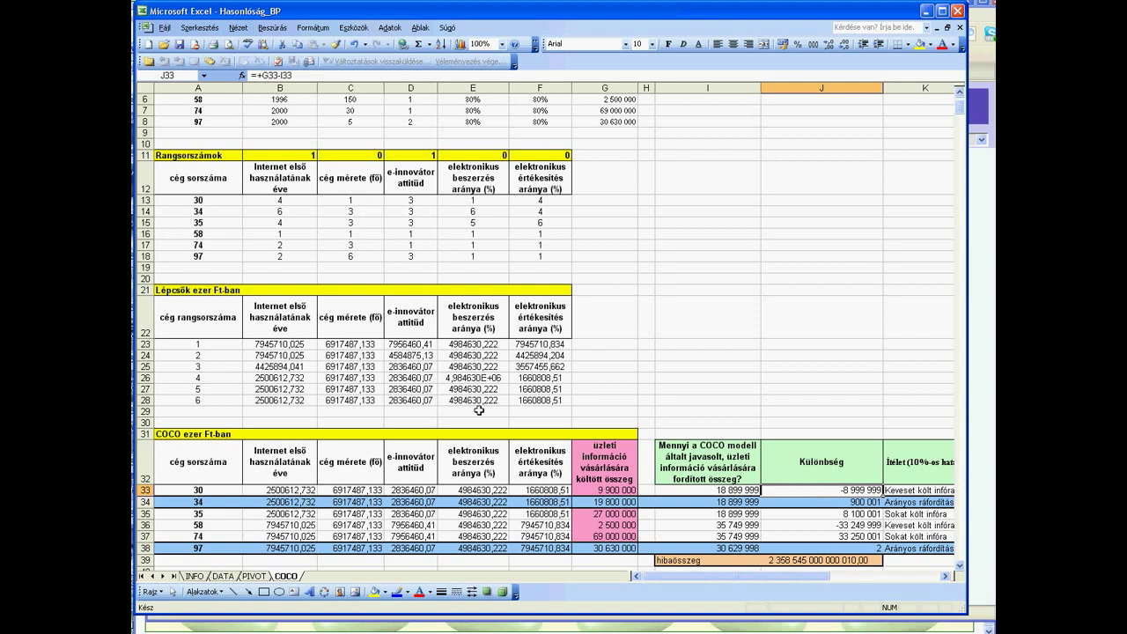
# Compare company 30's actual spending G33, COCO estimate I33 and difference formula J33.
pyautogui.click(602, 490)
pyautogui.click(680, 490)
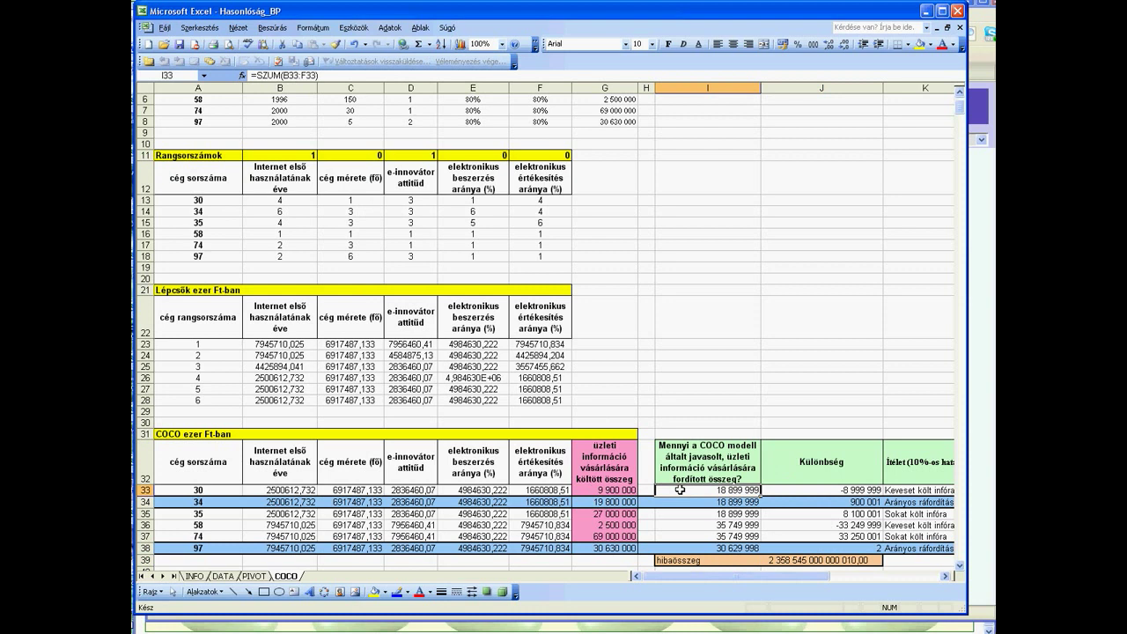
pyautogui.click(631, 489)
pyautogui.click(673, 490)
pyautogui.click(803, 490)
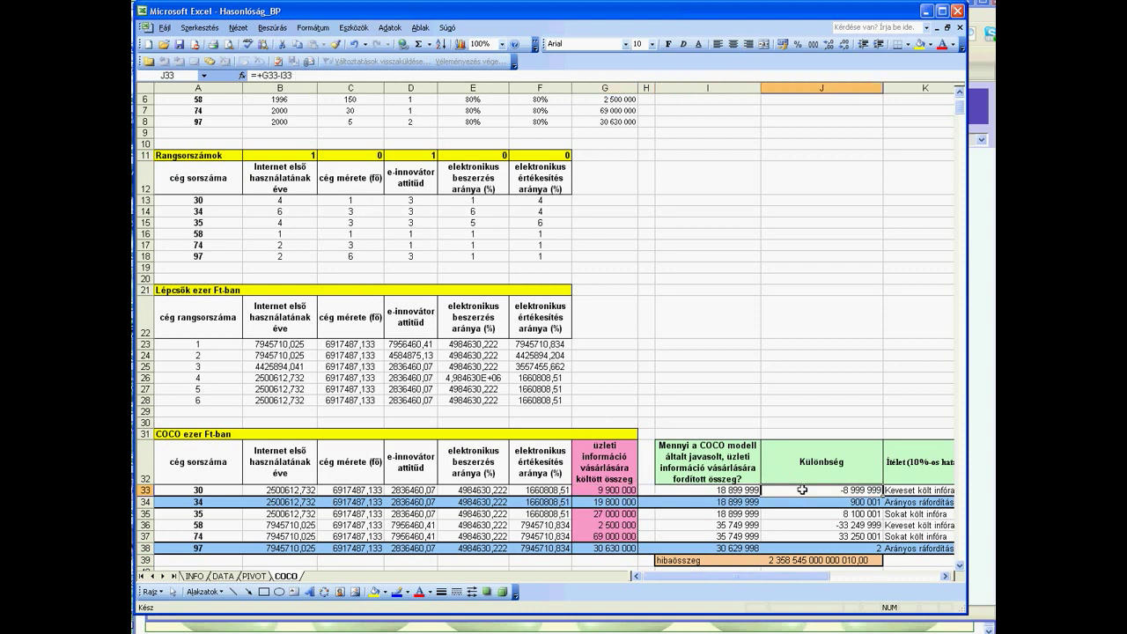
pyautogui.click(604, 491)
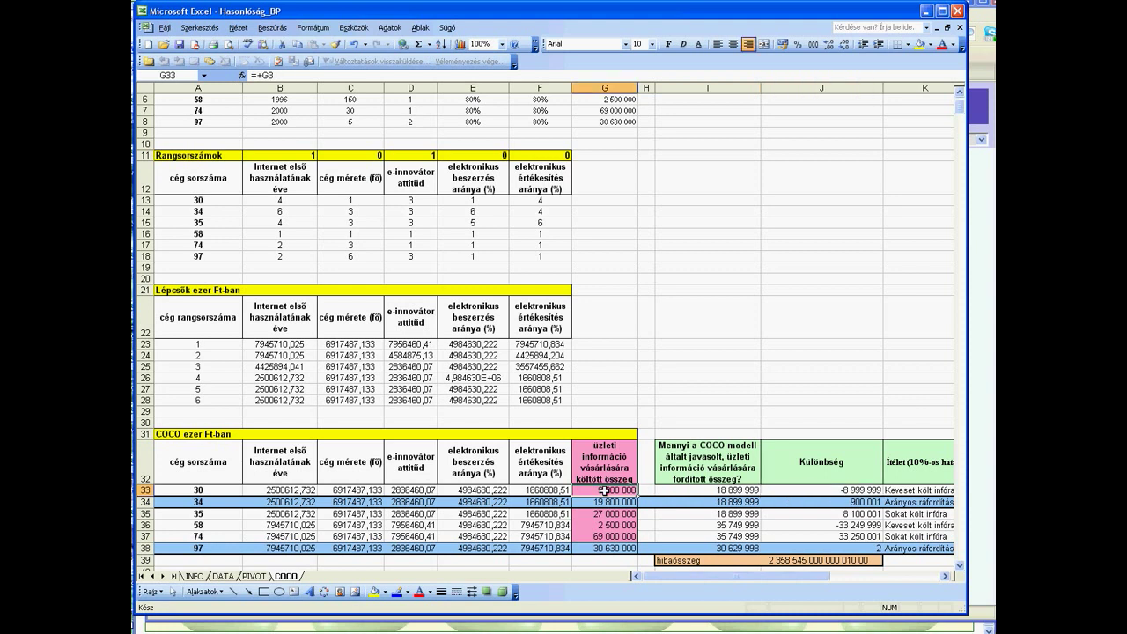
pyautogui.click(692, 490)
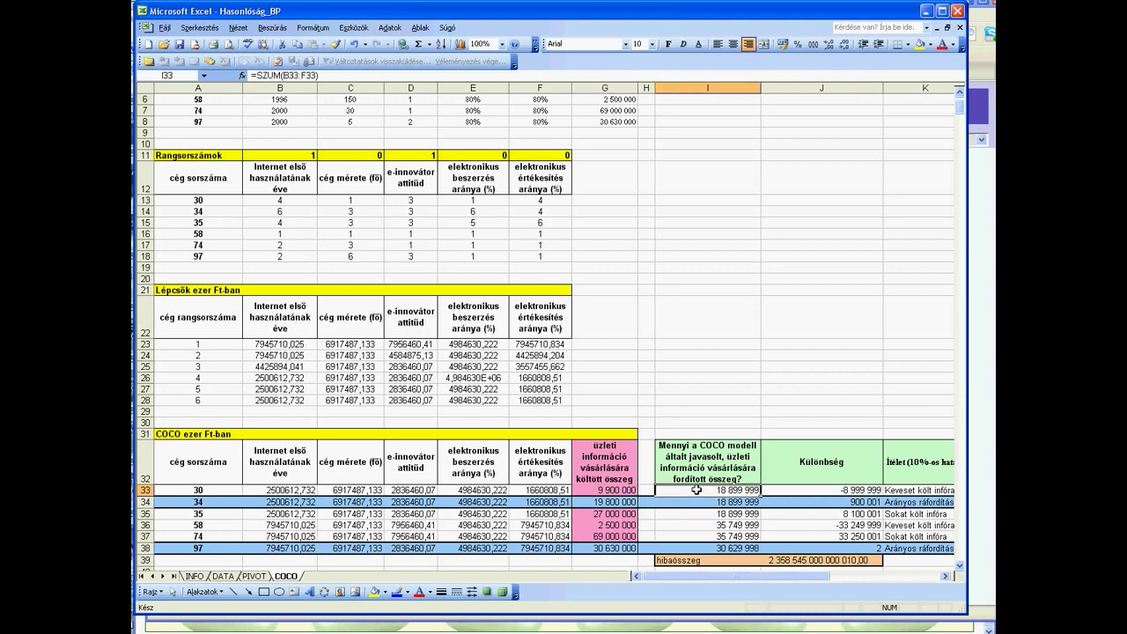
# Trace I33's estimate to the summed B33:F33 values, then check J33 and the J39 error sum.
pyautogui.doubleClick(697, 490)
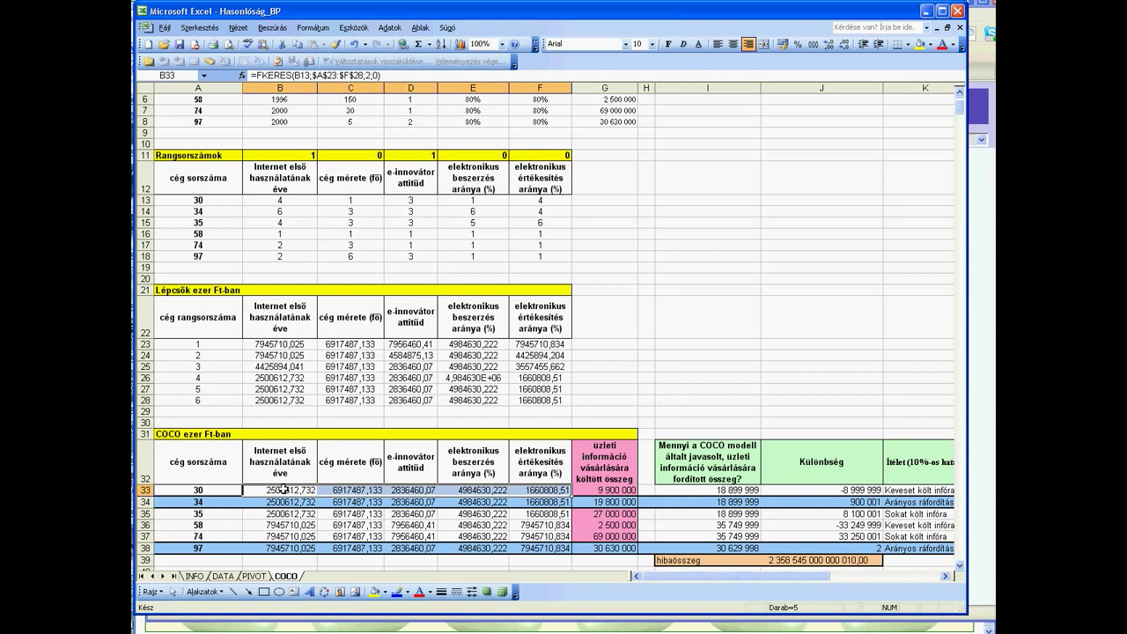
pyautogui.moveTo(284, 490); pyautogui.dragTo(527, 490)
pyautogui.click(598, 491)
pyautogui.click(675, 491)
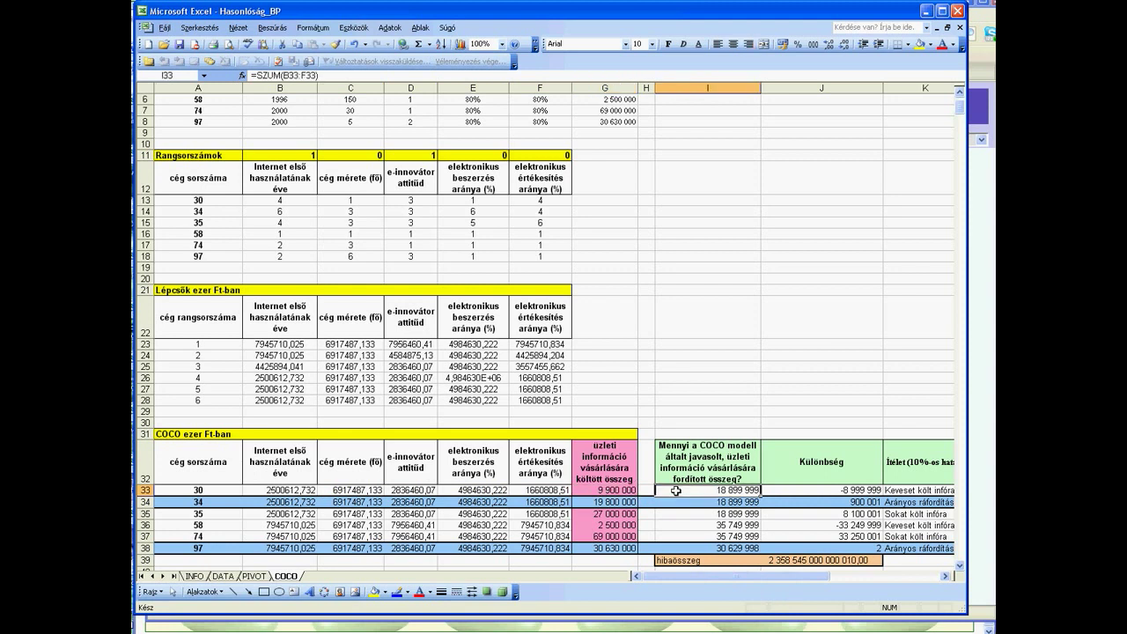
pyautogui.click(810, 490)
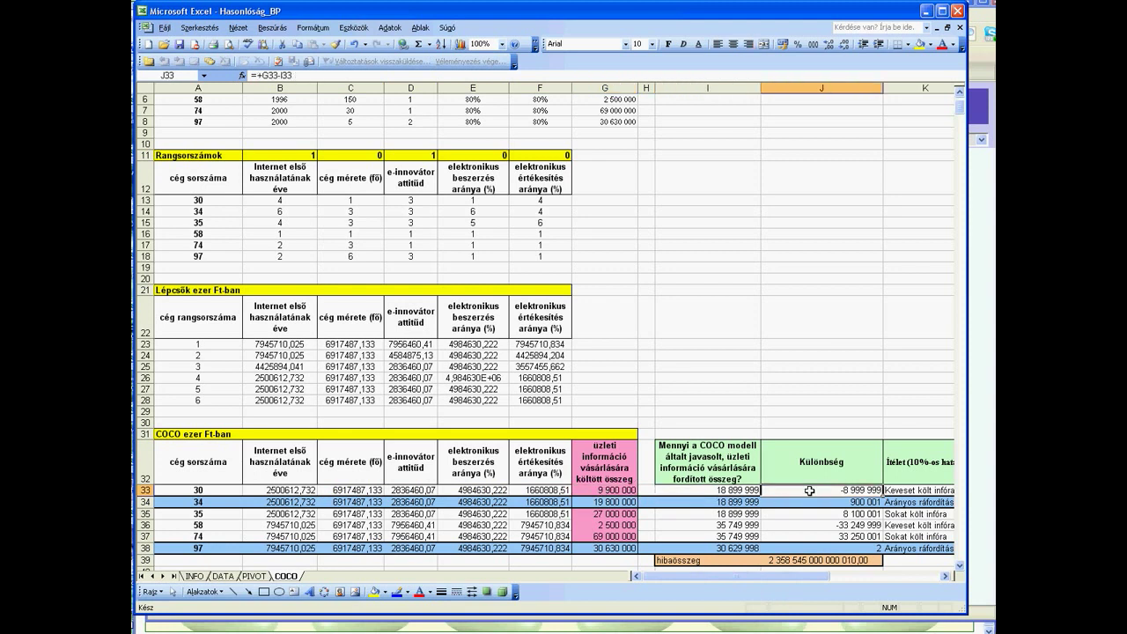
pyautogui.click(805, 558)
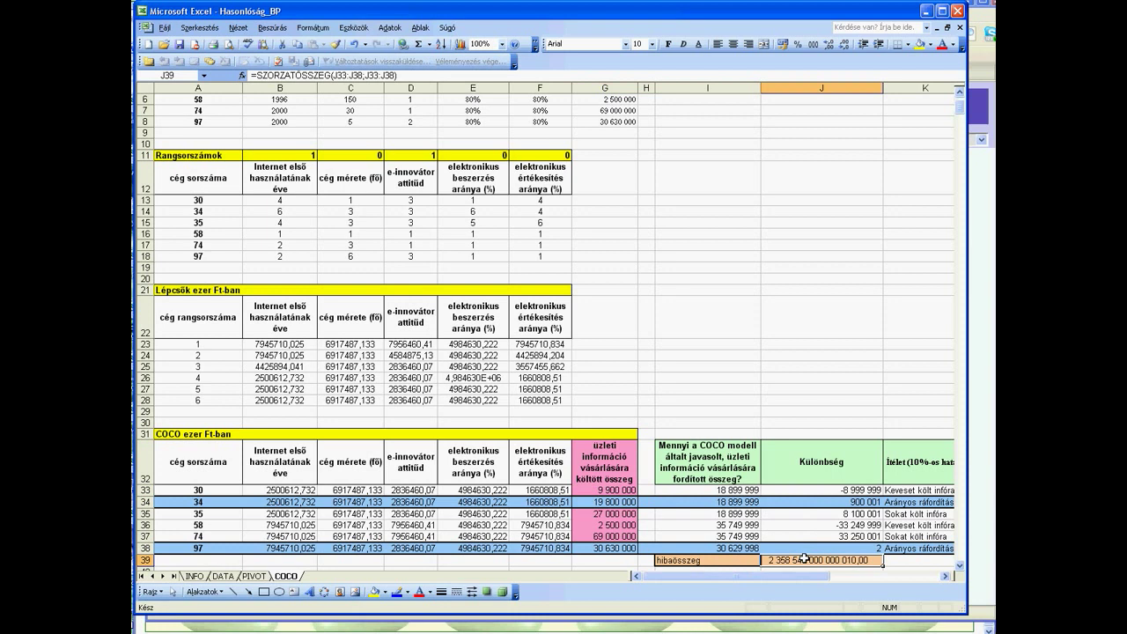
# Reopen the Solver settings for the error sum and close them without solving.
pyautogui.click(355, 28)
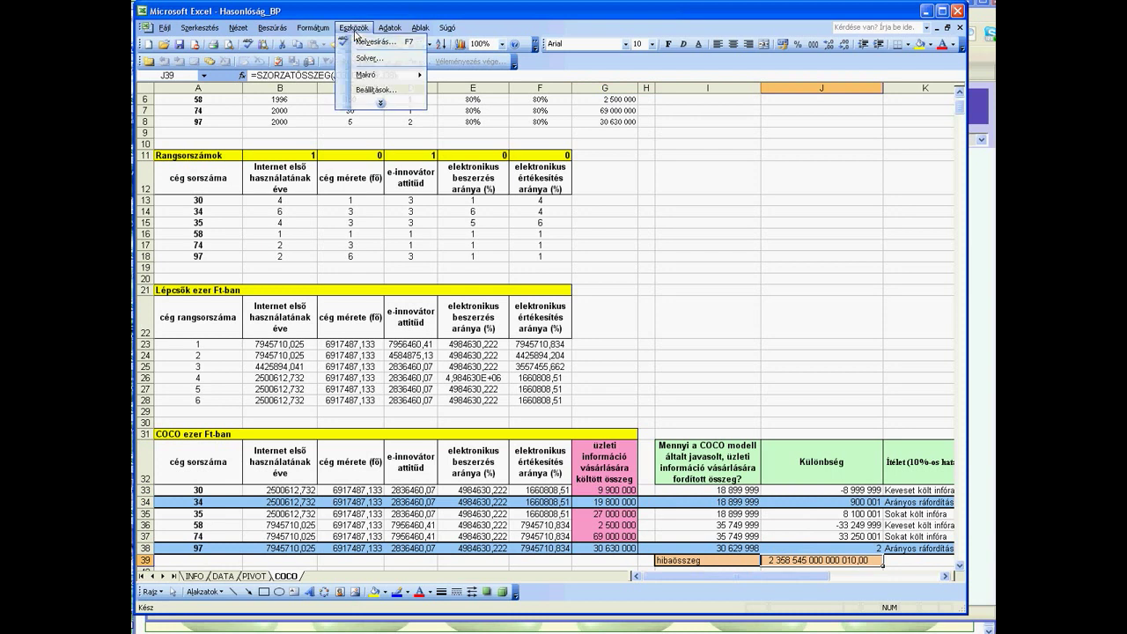
pyautogui.click(365, 57)
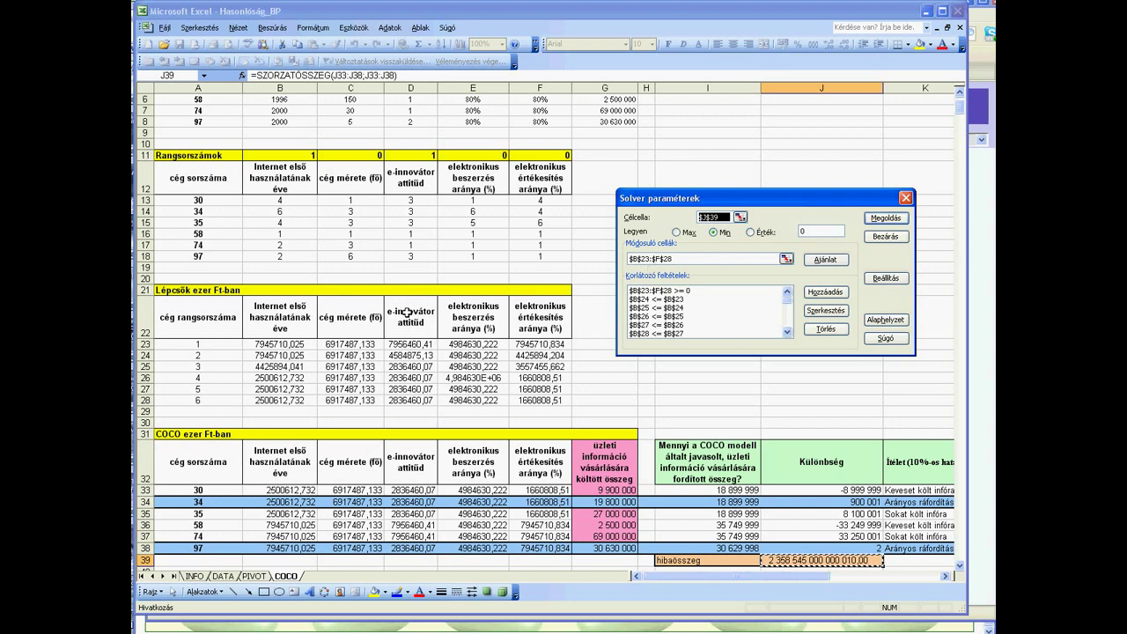
pyautogui.click(885, 236)
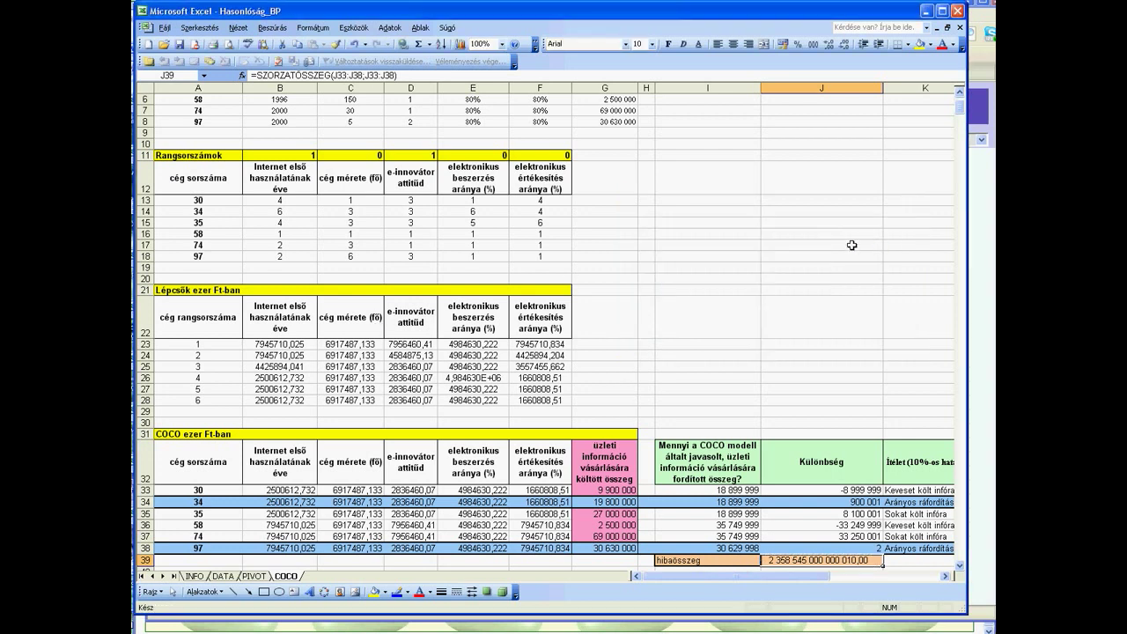
# Select step table B23:F28, inspect B33's FKERES formula, and select the estimates B33:F38.
pyautogui.moveTo(289, 343); pyautogui.dragTo(532, 401)
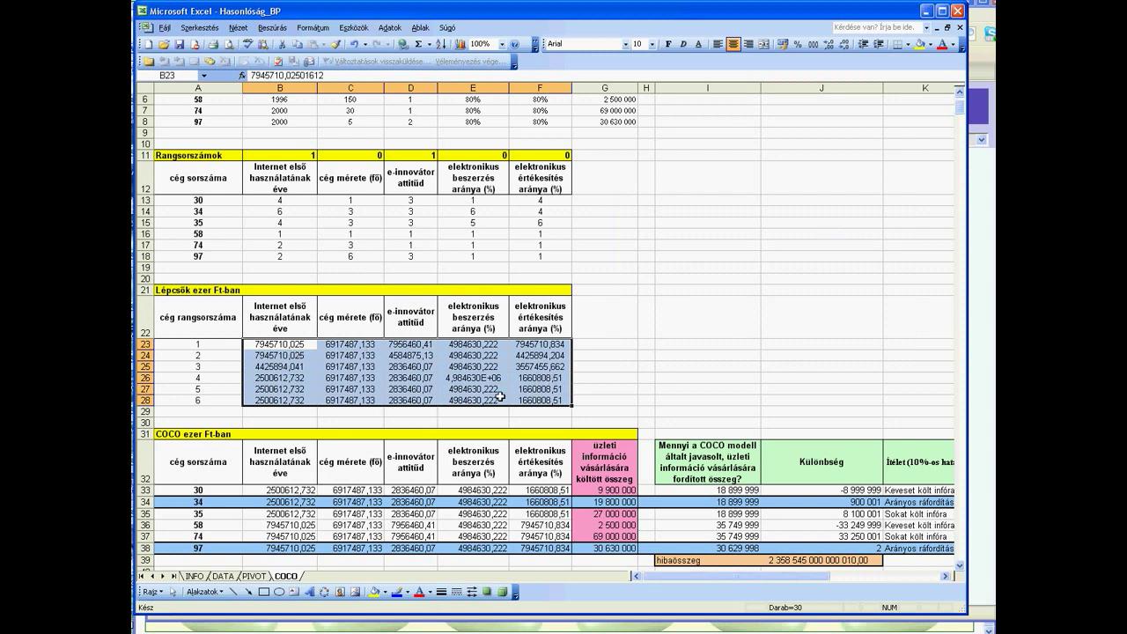
pyautogui.click(293, 489)
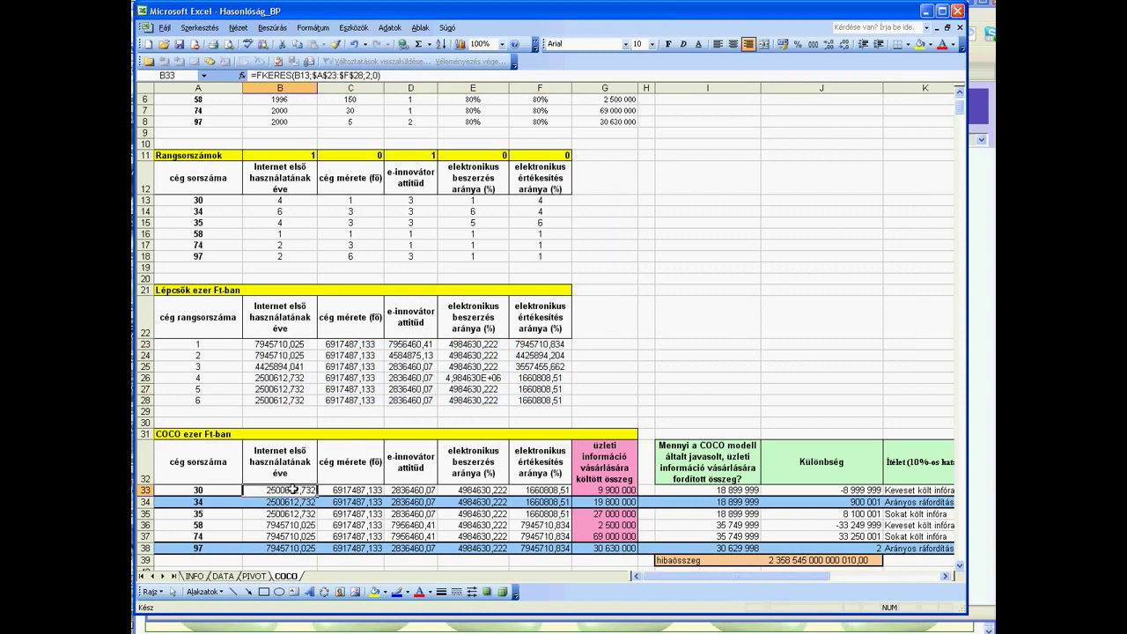
pyautogui.moveTo(294, 490); pyautogui.dragTo(554, 548)
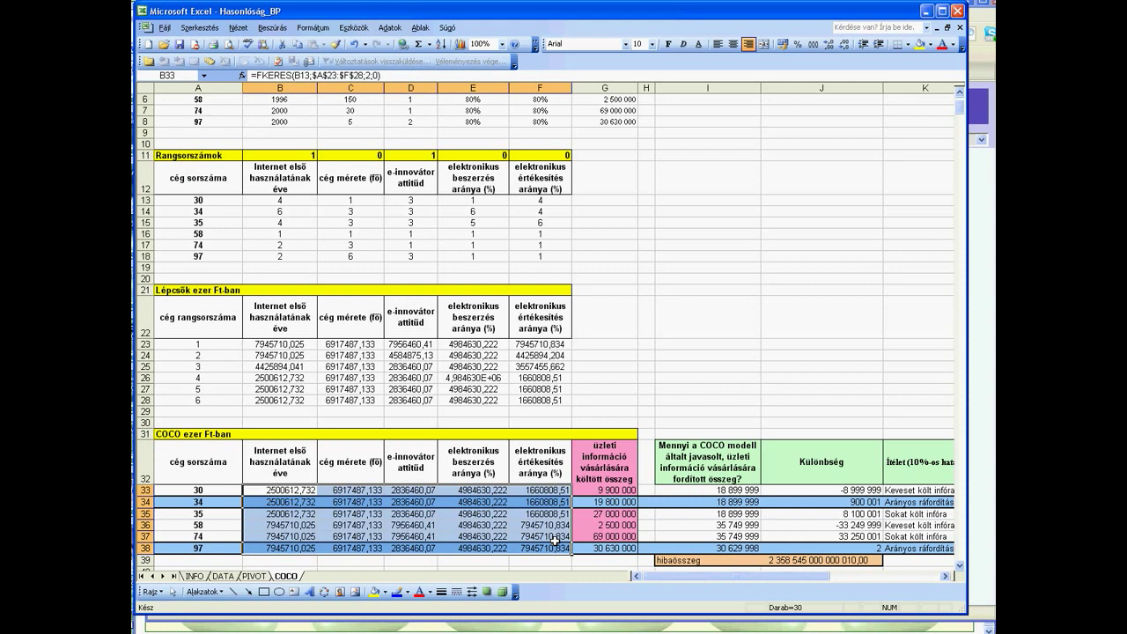
pyautogui.moveTo(718, 233); pyautogui.dragTo(718, 225)
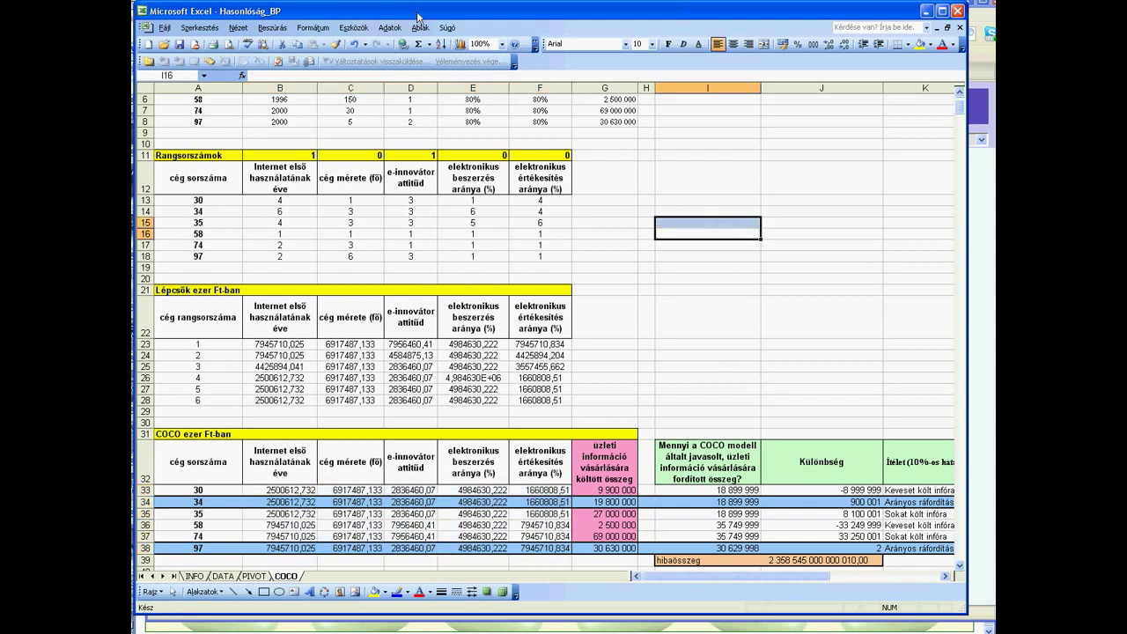
pyautogui.click(354, 28)
pyautogui.click(371, 65)
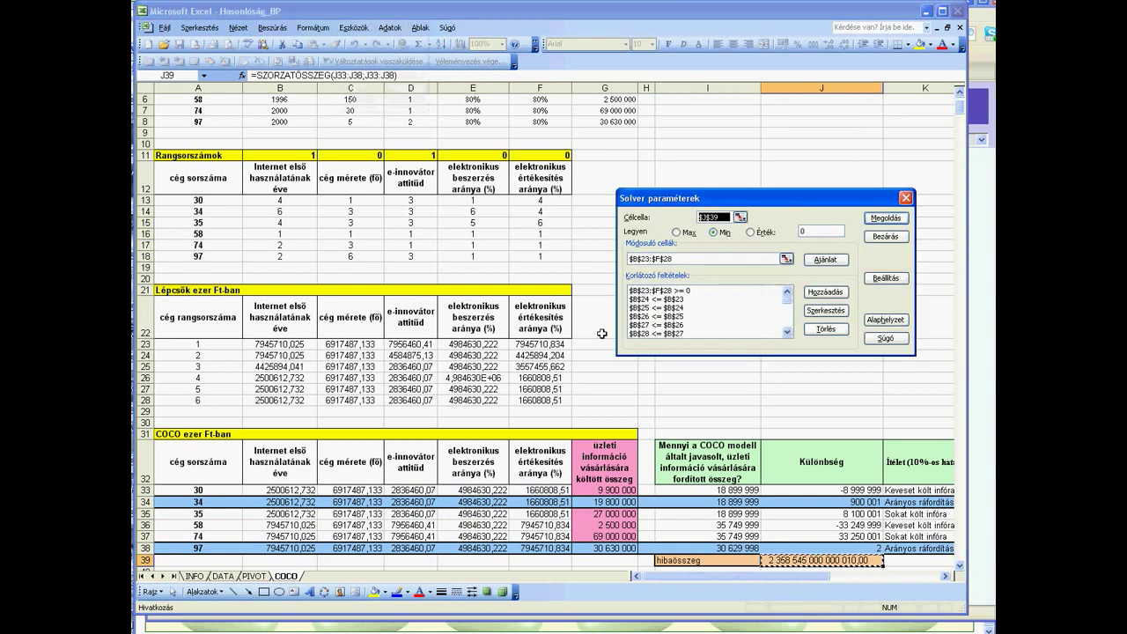
pyautogui.moveTo(692, 261); pyautogui.dragTo(593, 266)
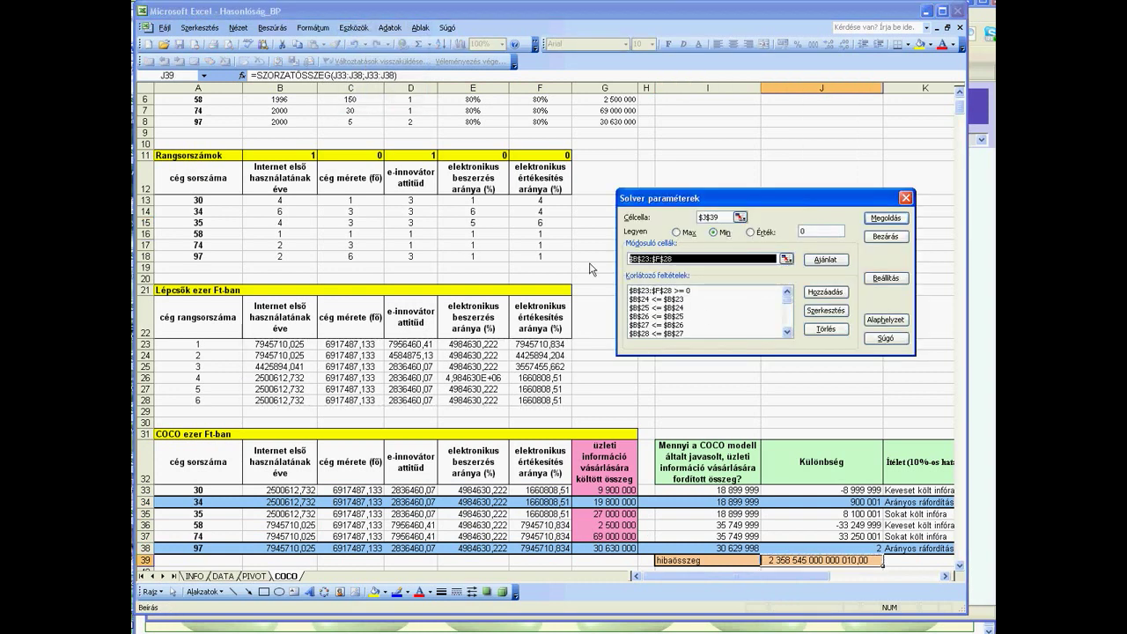
pyautogui.click(723, 292)
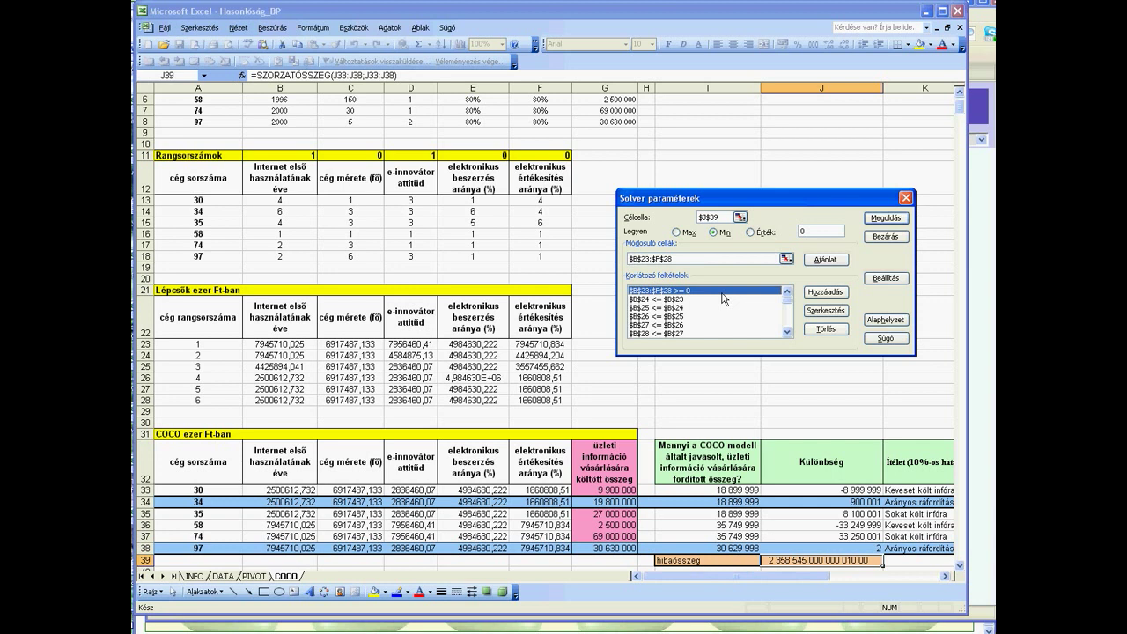
pyautogui.click(886, 236)
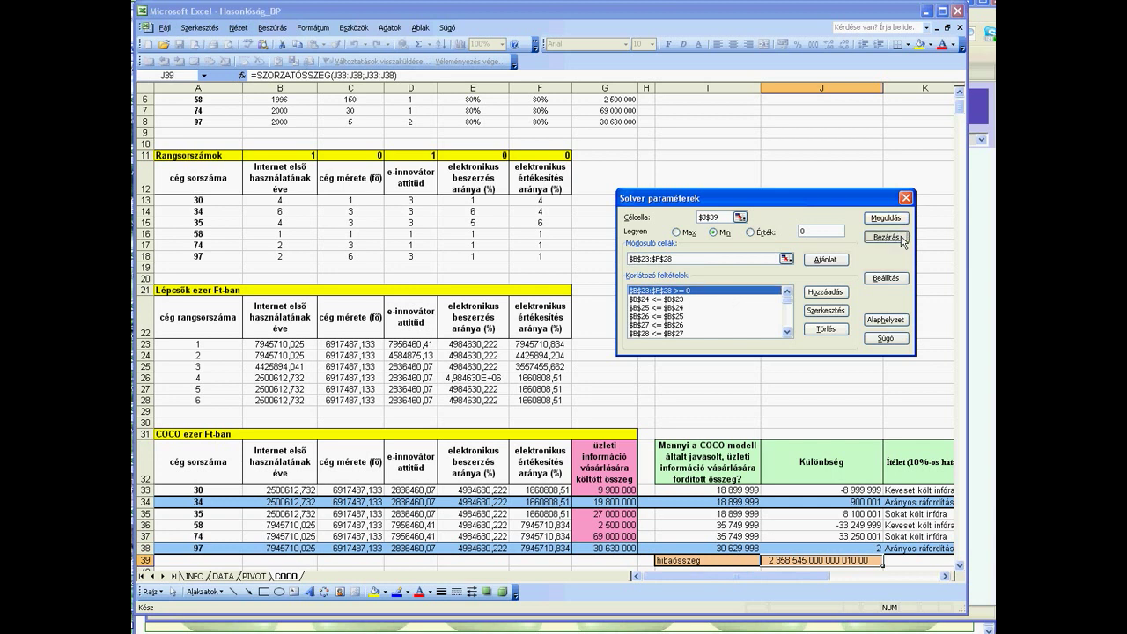
pyautogui.moveTo(284, 346); pyautogui.dragTo(556, 399)
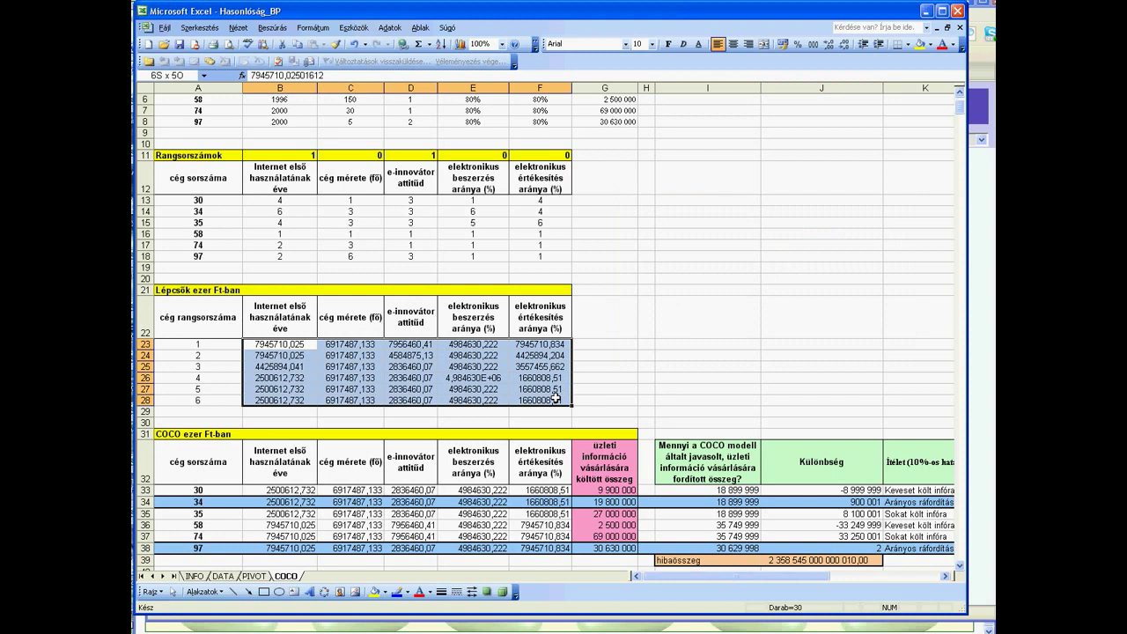
pyautogui.moveTo(556, 399); pyautogui.dragTo(556, 399)
pyautogui.moveTo(237, 345); pyautogui.dragTo(540, 344)
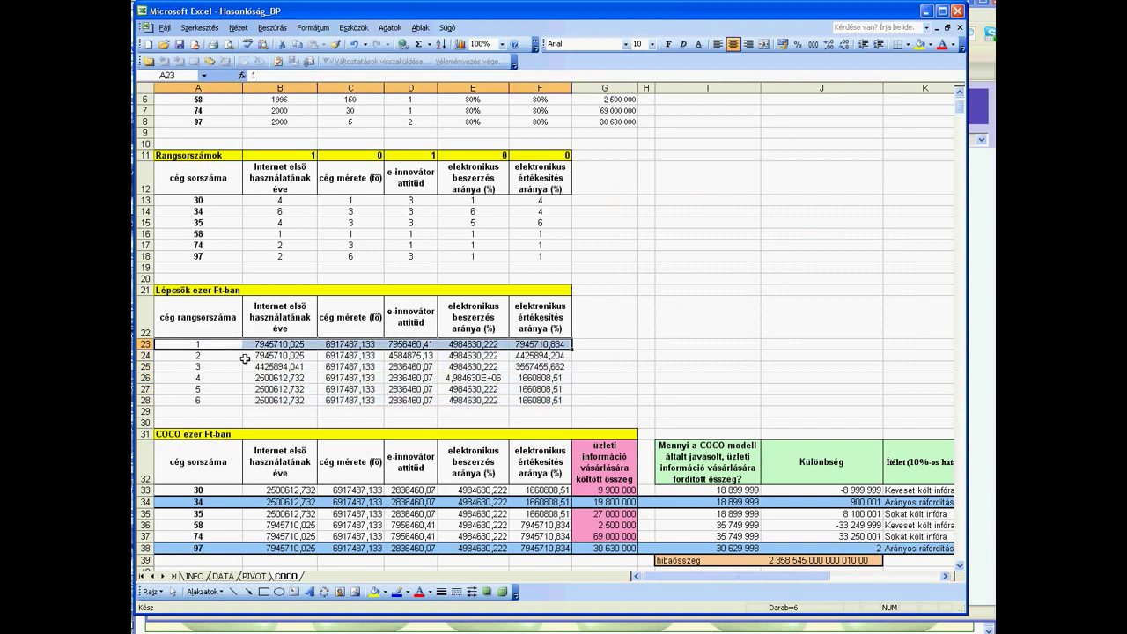
pyautogui.moveTo(236, 357); pyautogui.dragTo(551, 356)
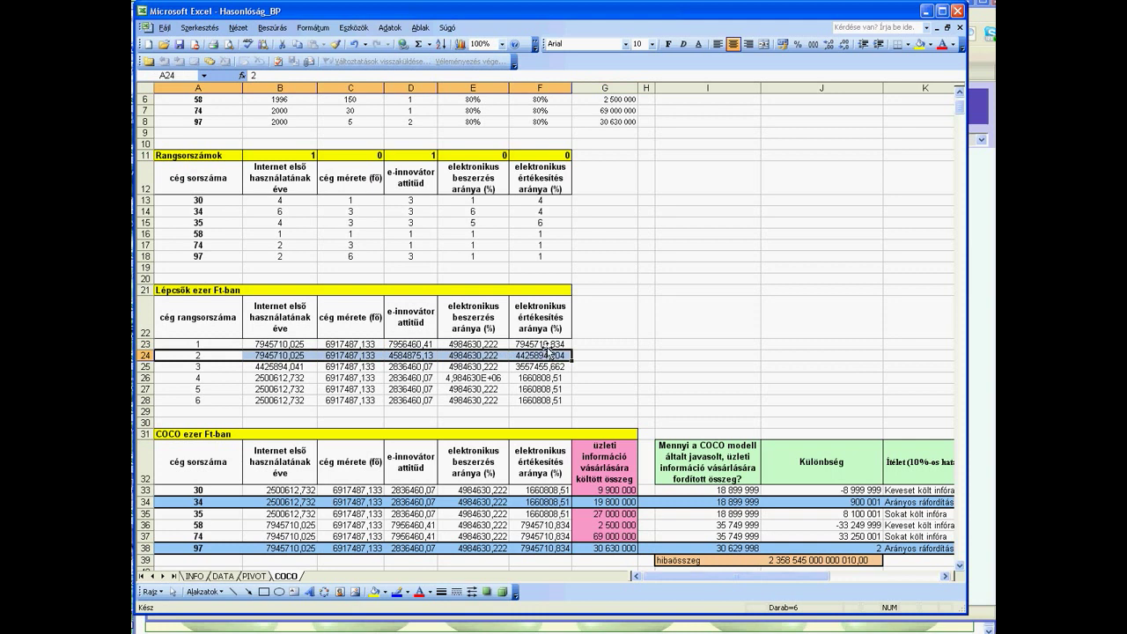
pyautogui.click(265, 344)
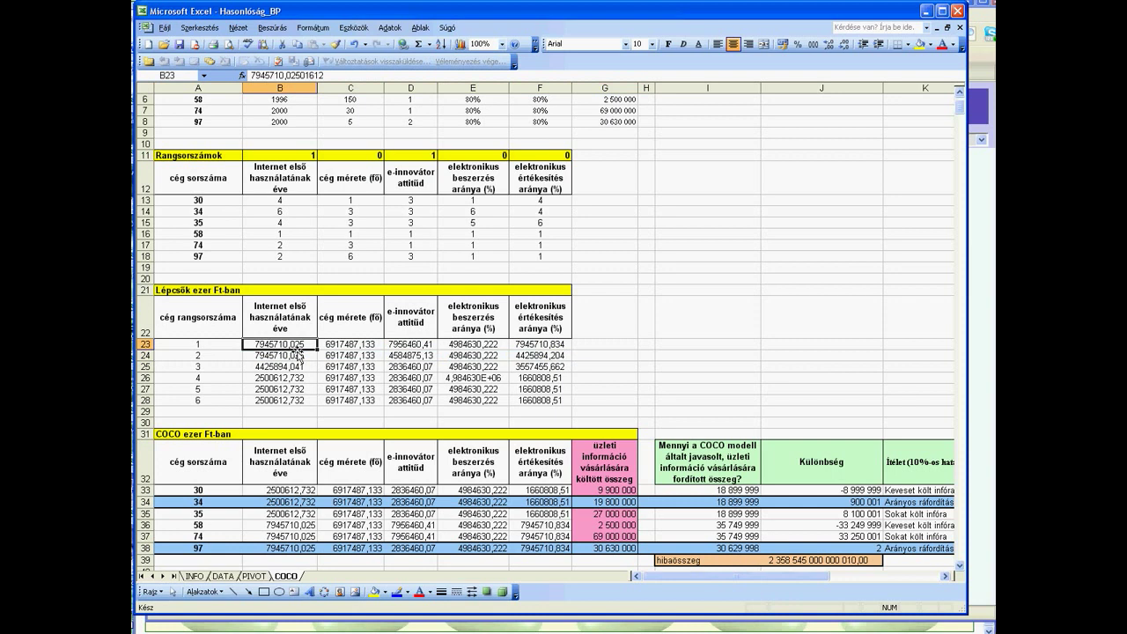
pyautogui.click(297, 356)
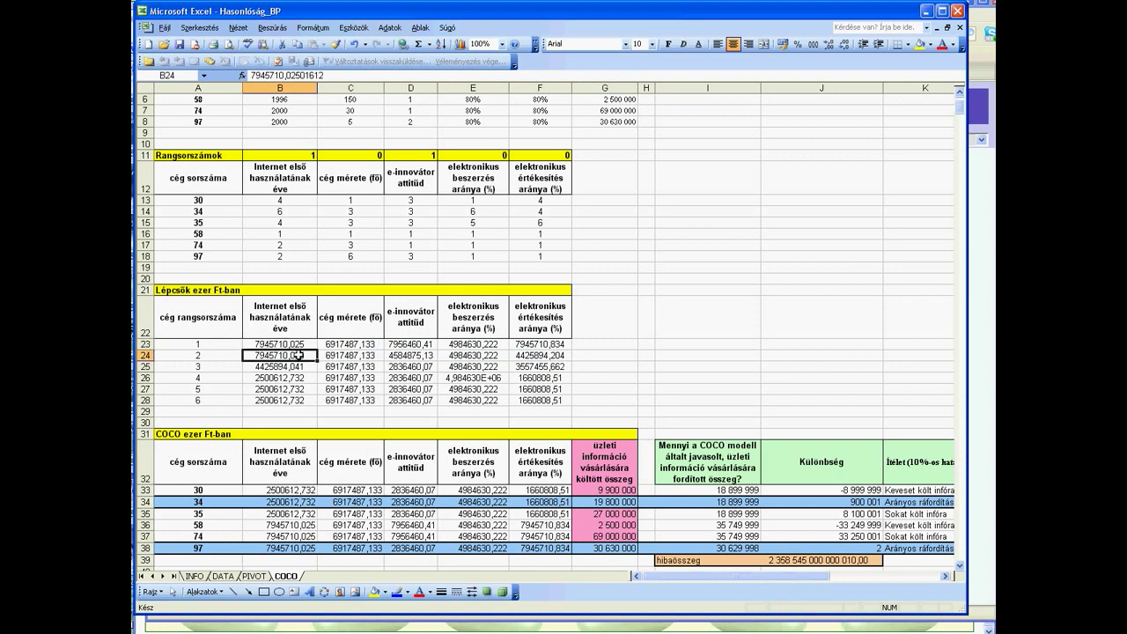
pyautogui.click(294, 367)
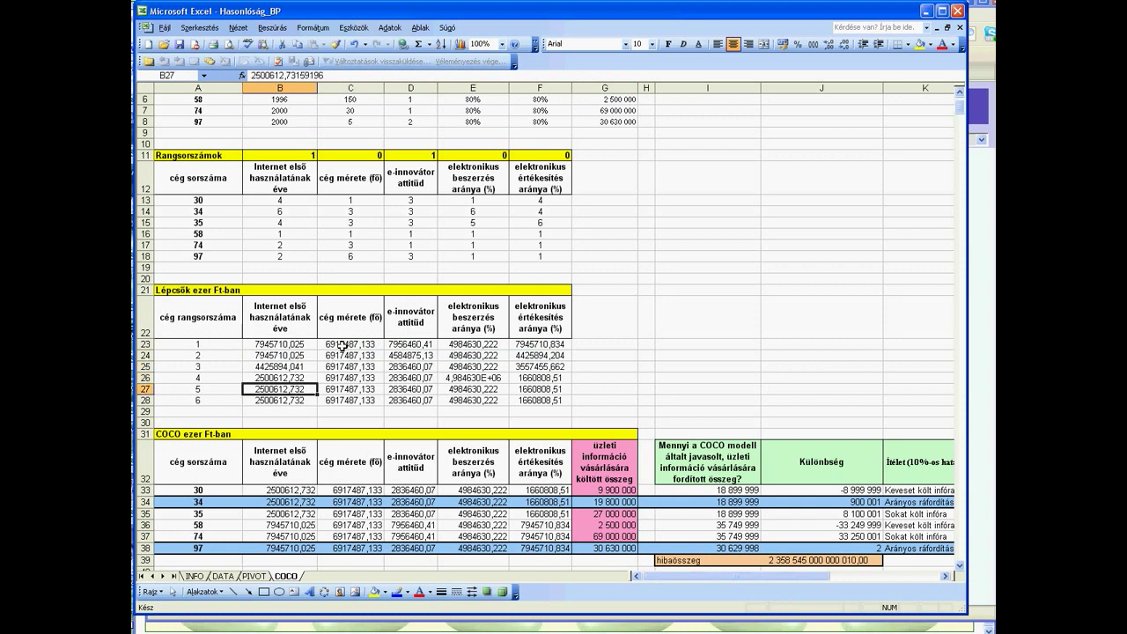
pyautogui.click(342, 346)
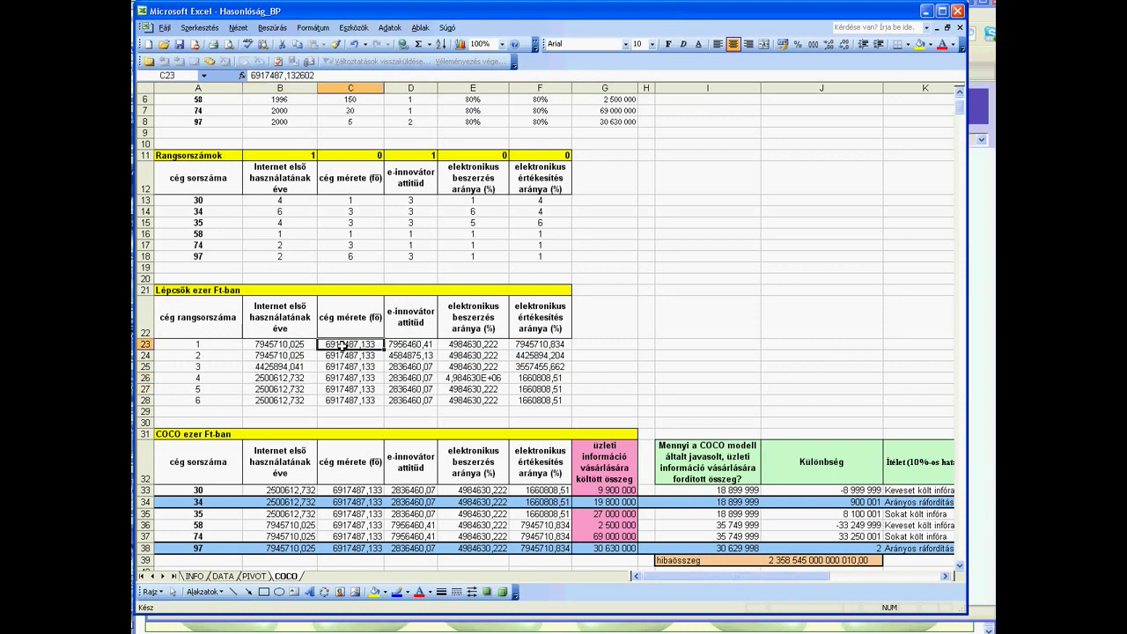
pyautogui.click(342, 356)
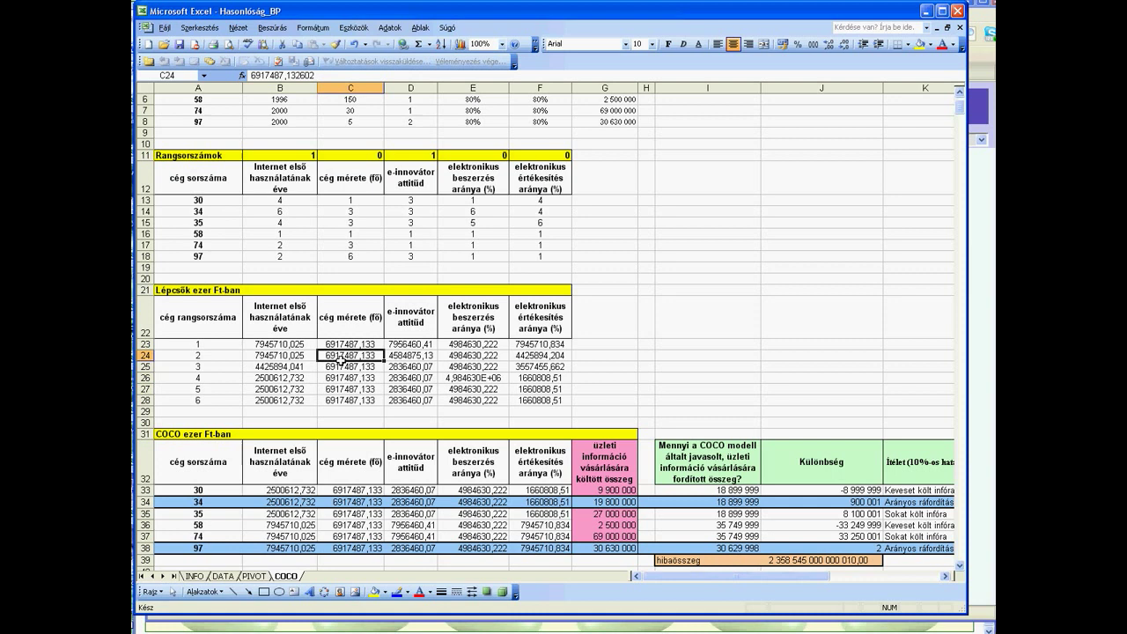
pyautogui.click(273, 345)
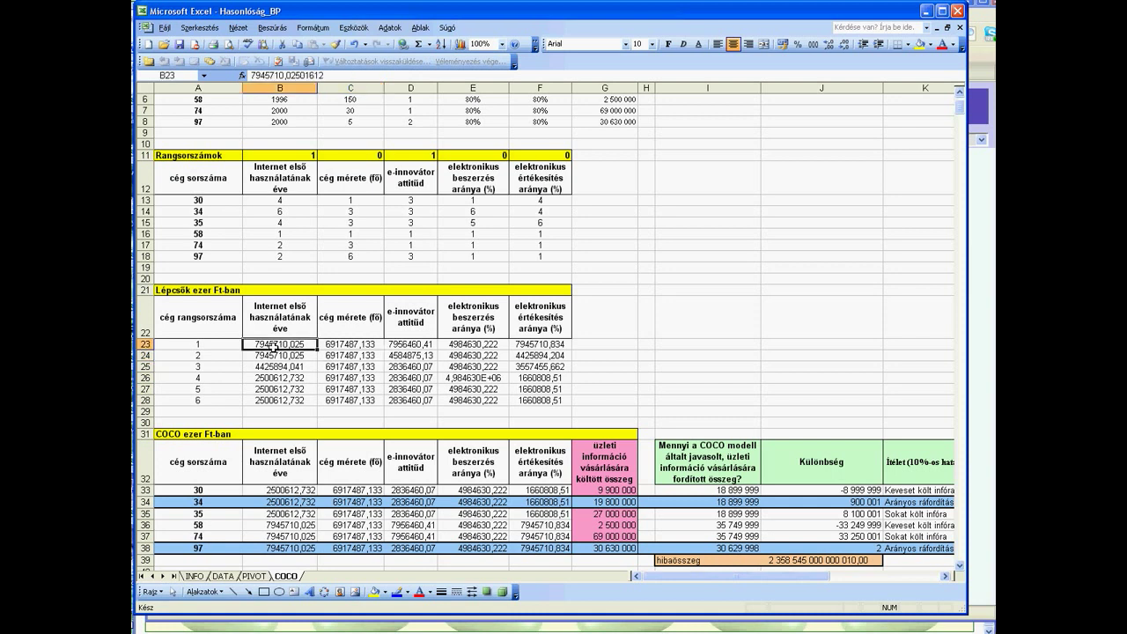
# Run Solver to minimise J39 by changing B23:F28 and keep the solution.
pyautogui.click(657, 263)
pyautogui.click(355, 27)
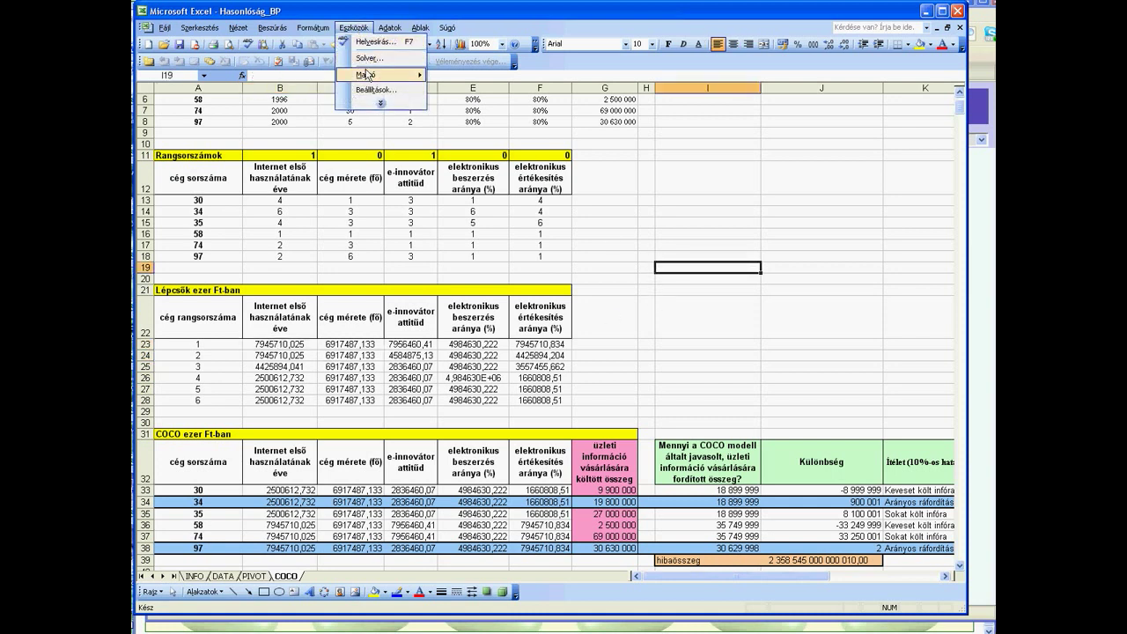
pyautogui.click(368, 58)
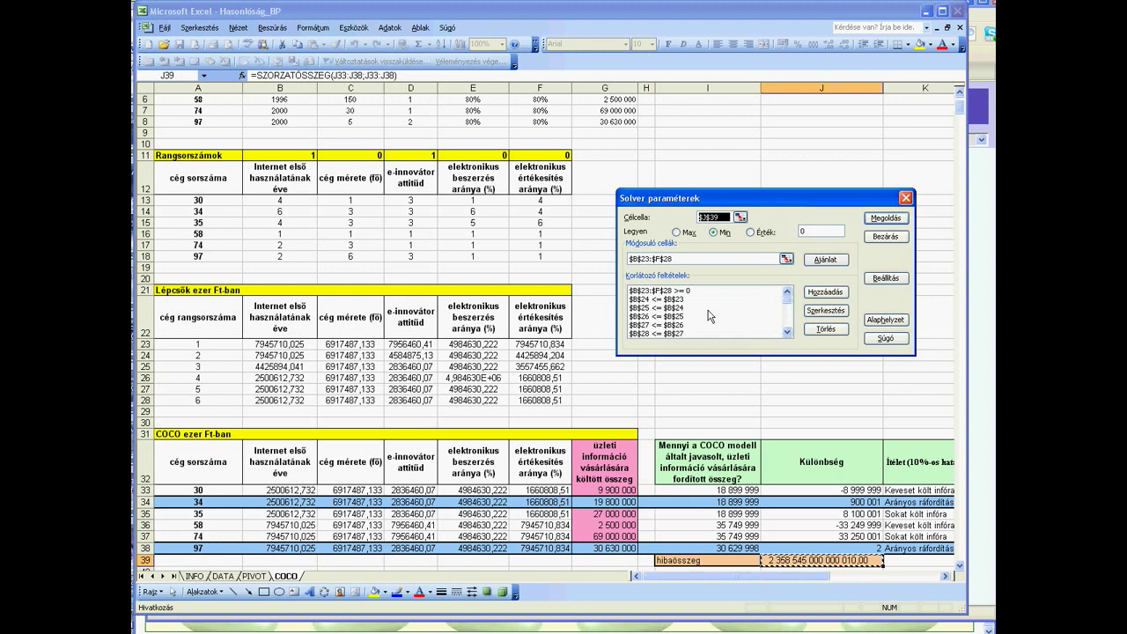
pyautogui.click(789, 332)
pyautogui.click(788, 332)
pyautogui.click(788, 332)
pyautogui.click(788, 332)
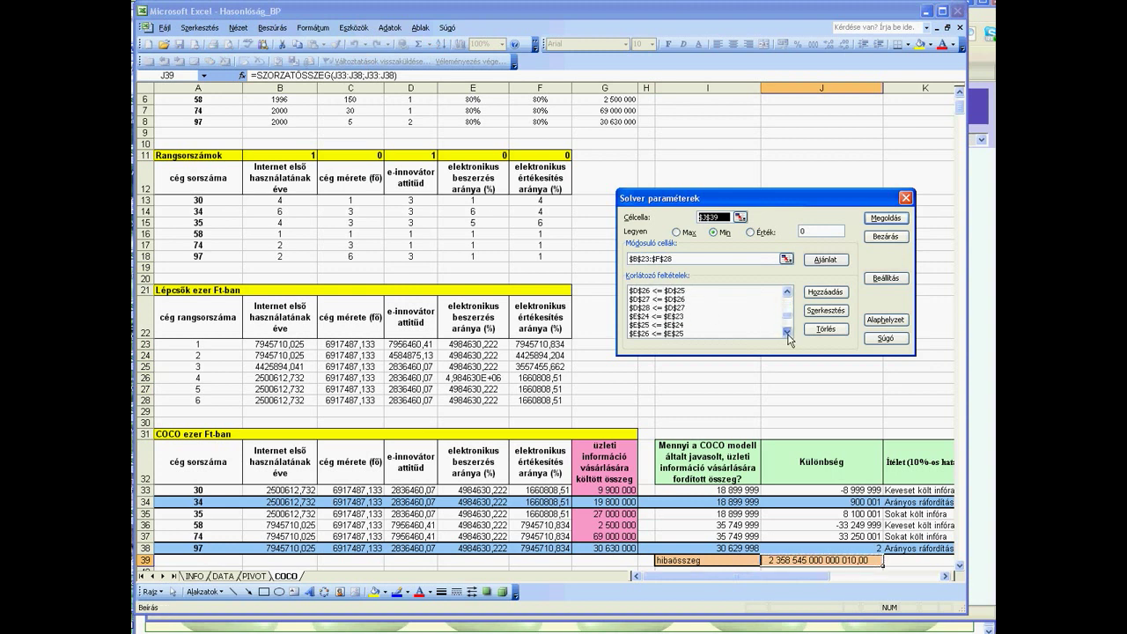
pyautogui.click(788, 332)
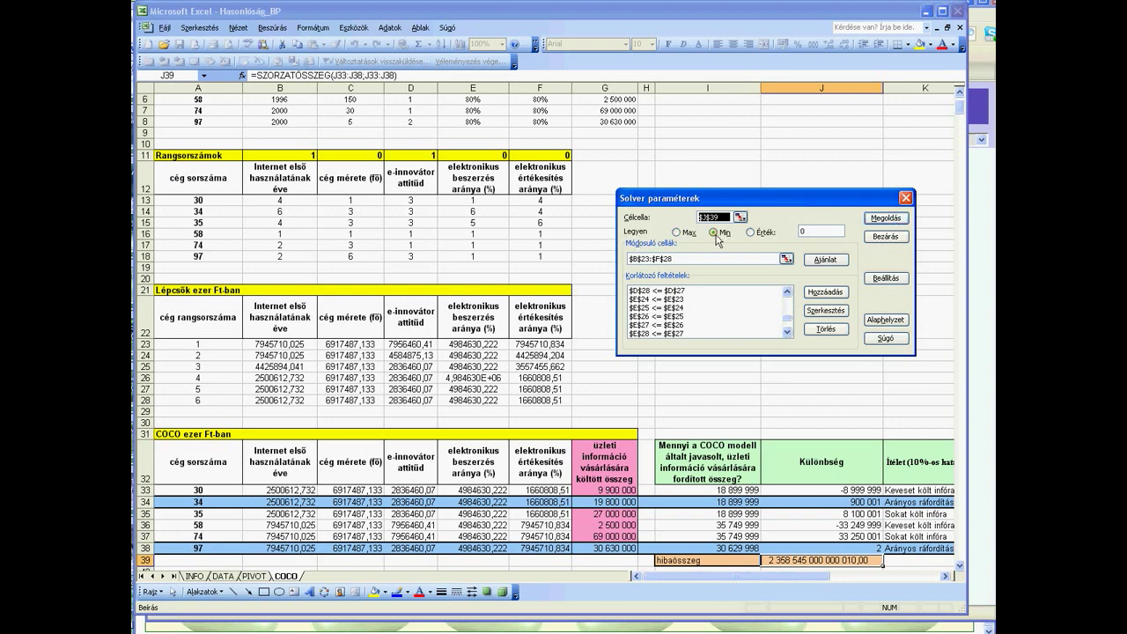
pyautogui.click(888, 221)
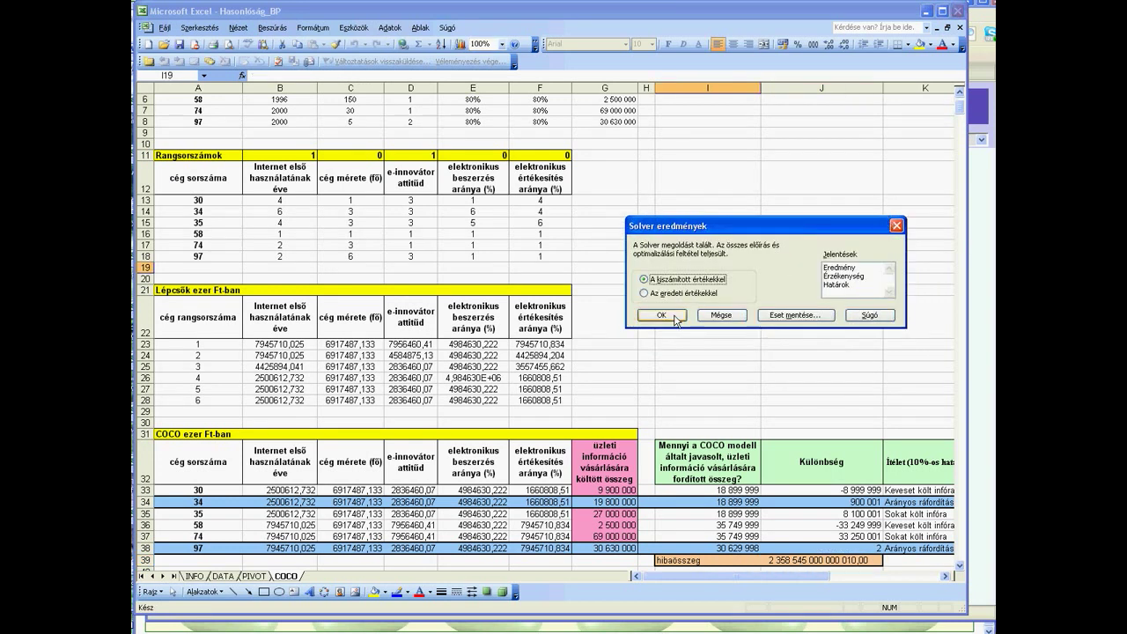
pyautogui.click(680, 317)
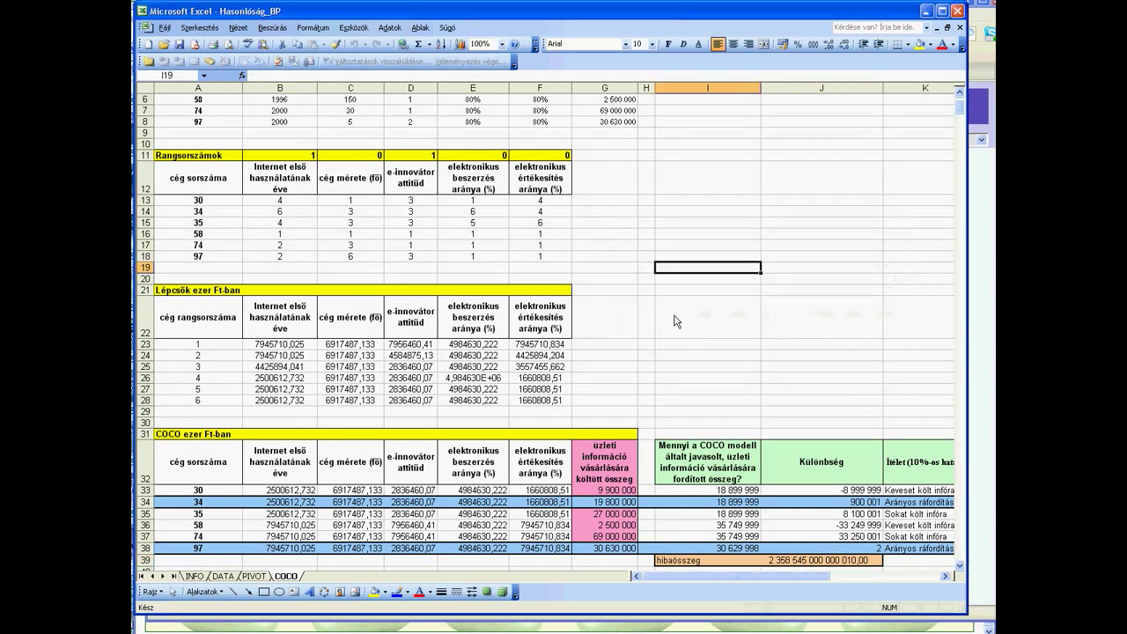
# Scroll across the sheet and back, then select the solved step values B23:F28.
pyautogui.click(946, 576)
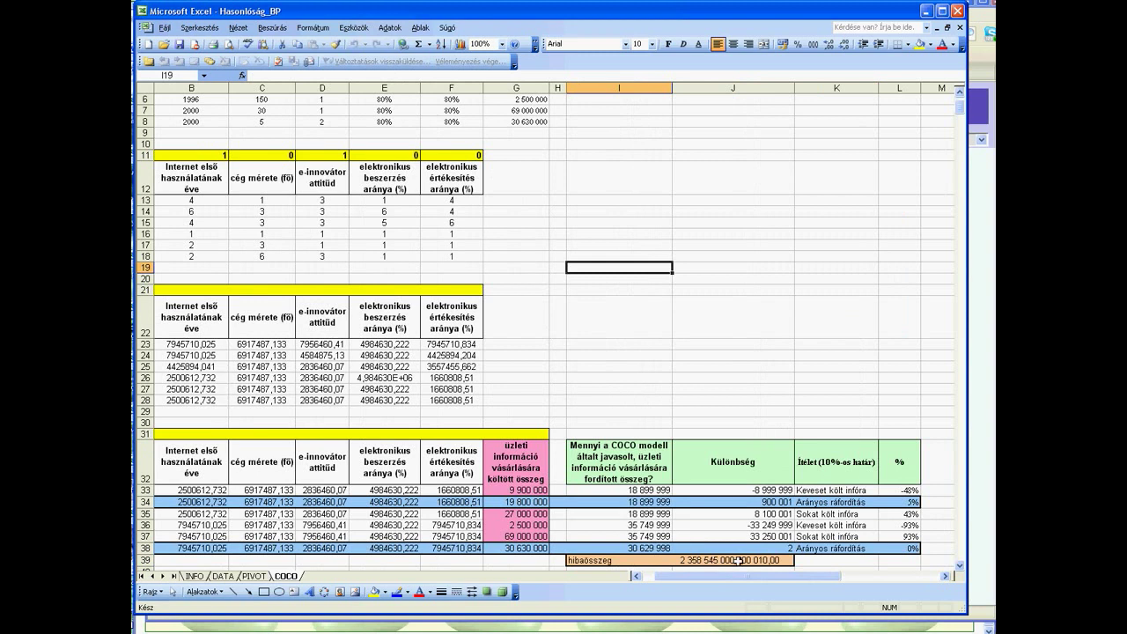
pyautogui.moveTo(738, 576); pyautogui.dragTo(726, 577)
pyautogui.moveTo(280, 345); pyautogui.dragTo(562, 400)
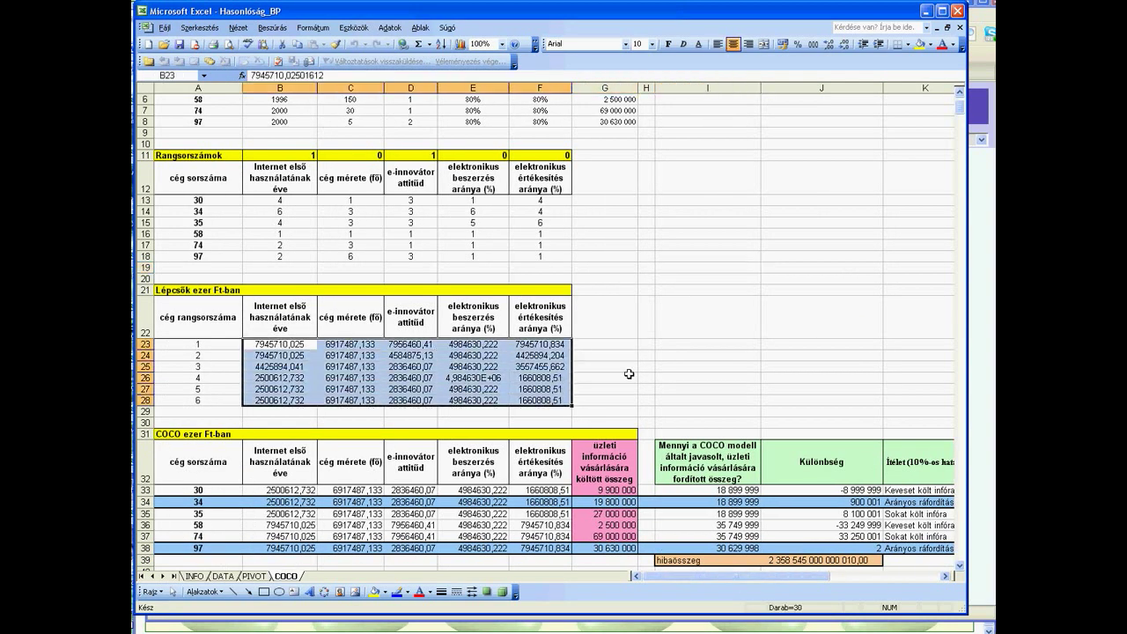
pyautogui.press('Delete')
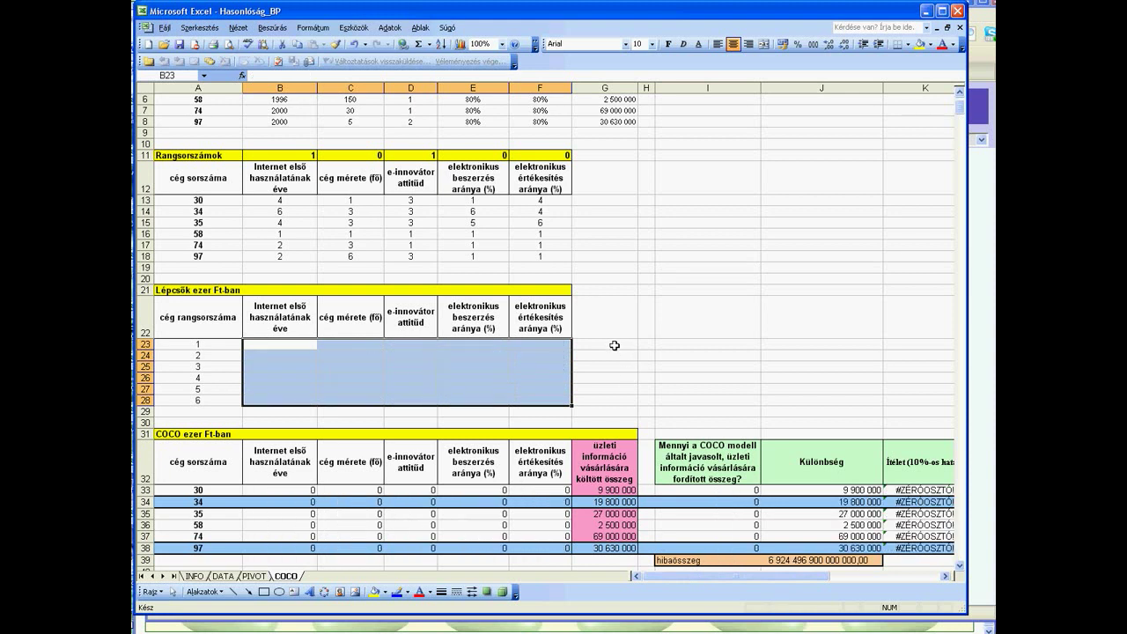
pyautogui.click(614, 344)
pyautogui.click(390, 28)
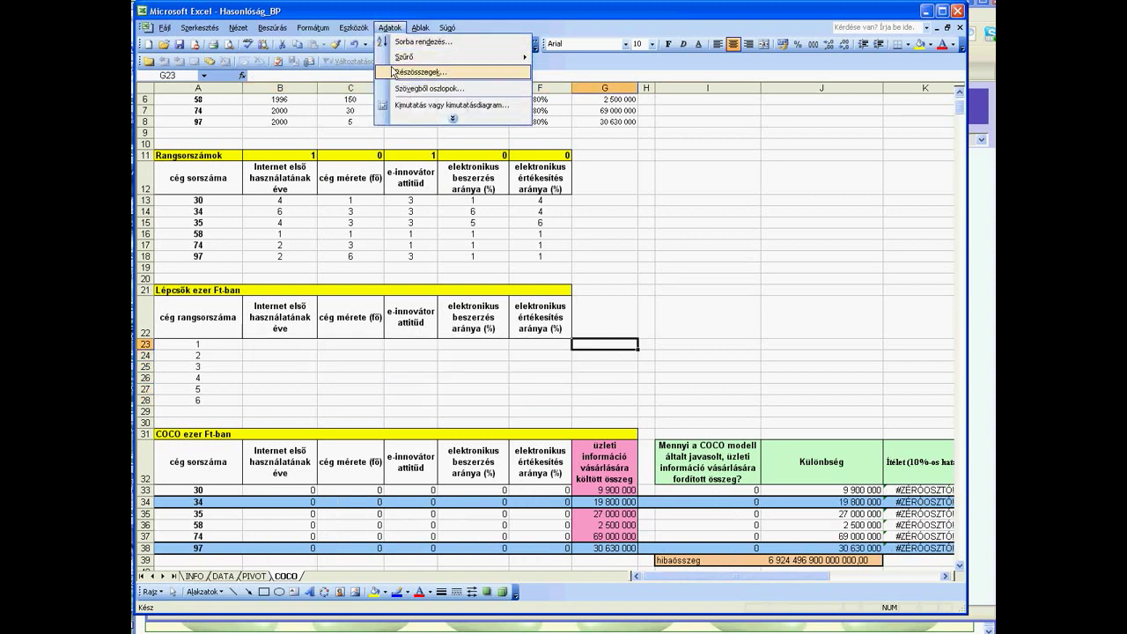
pyautogui.moveTo(354, 28)
pyautogui.click(369, 58)
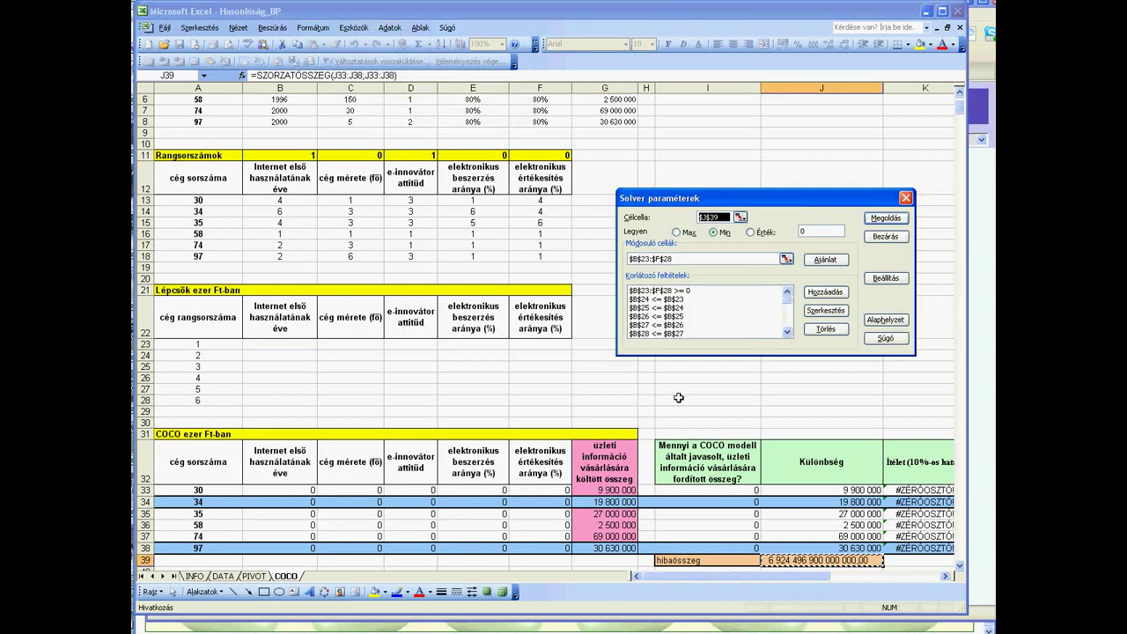
pyautogui.click(872, 221)
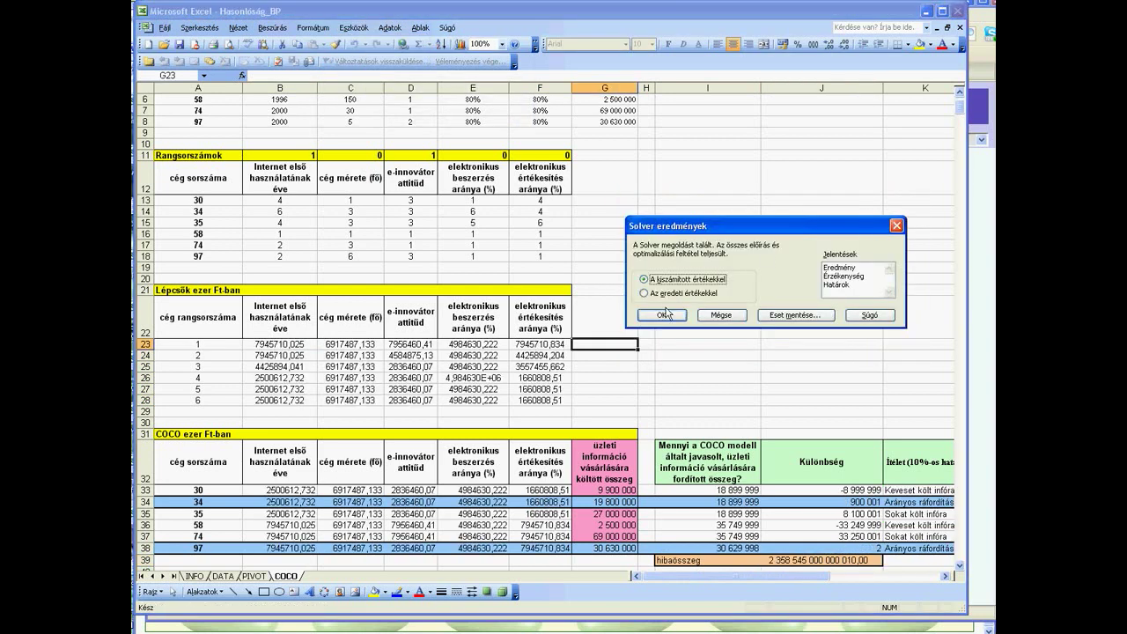
pyautogui.click(657, 314)
pyautogui.moveTo(257, 346); pyautogui.dragTo(527, 398)
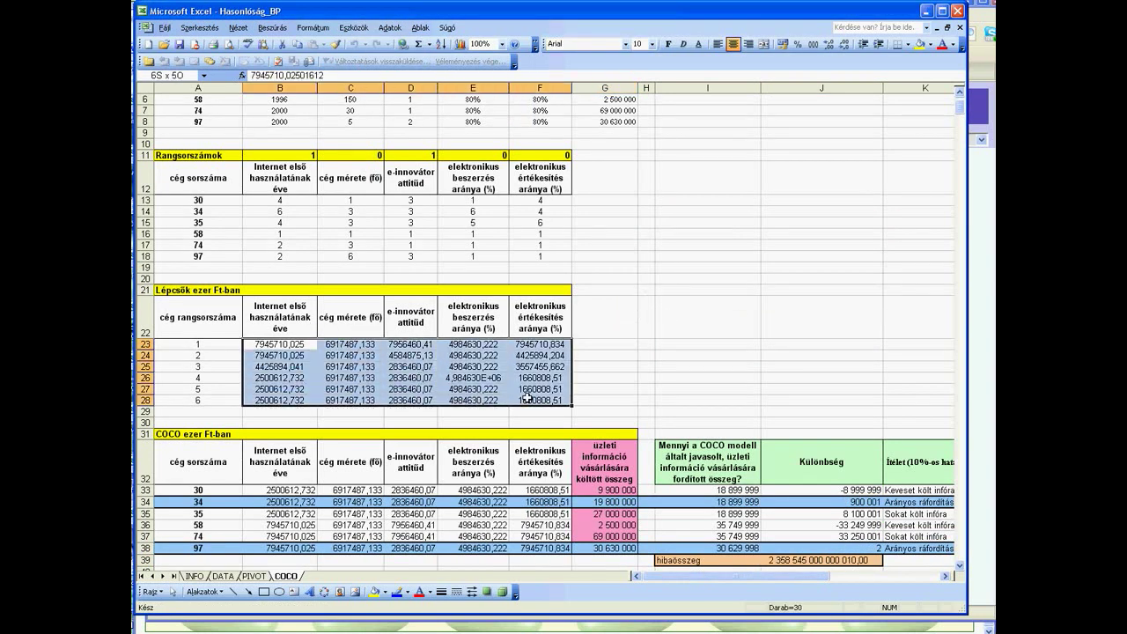
pyautogui.click(704, 411)
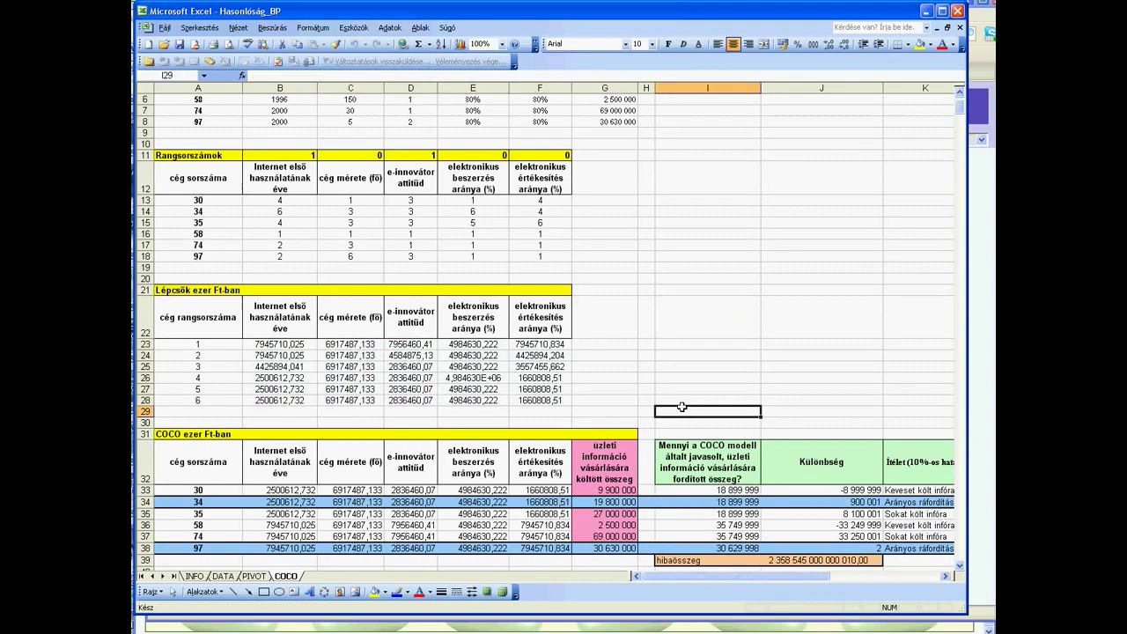
pyautogui.click(960, 566)
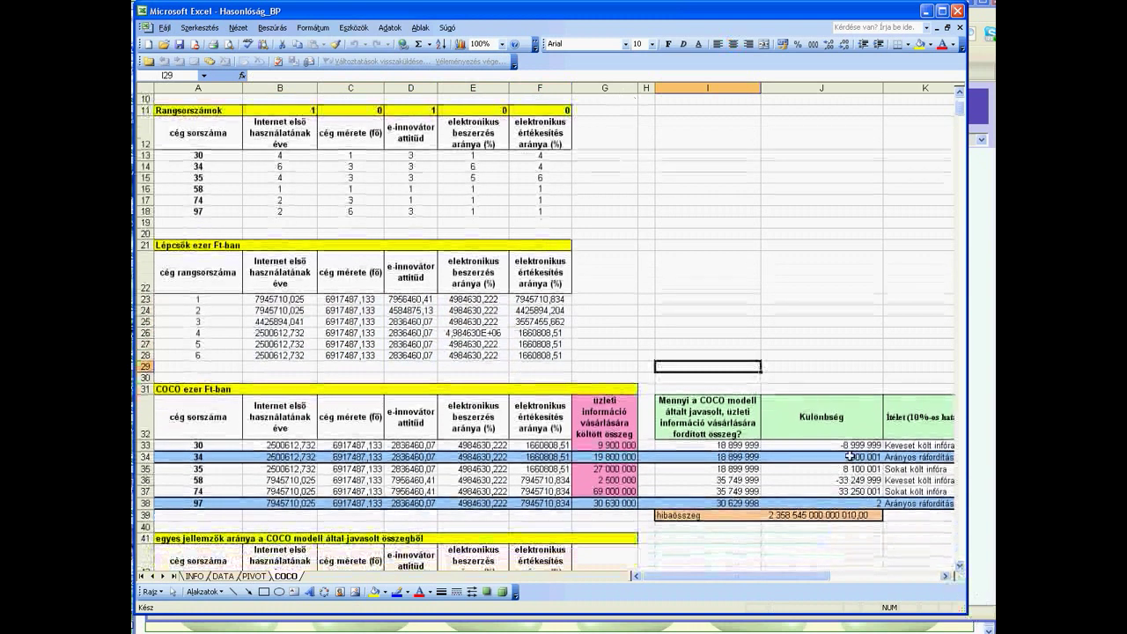
pyautogui.moveTo(846, 445); pyautogui.dragTo(843, 490)
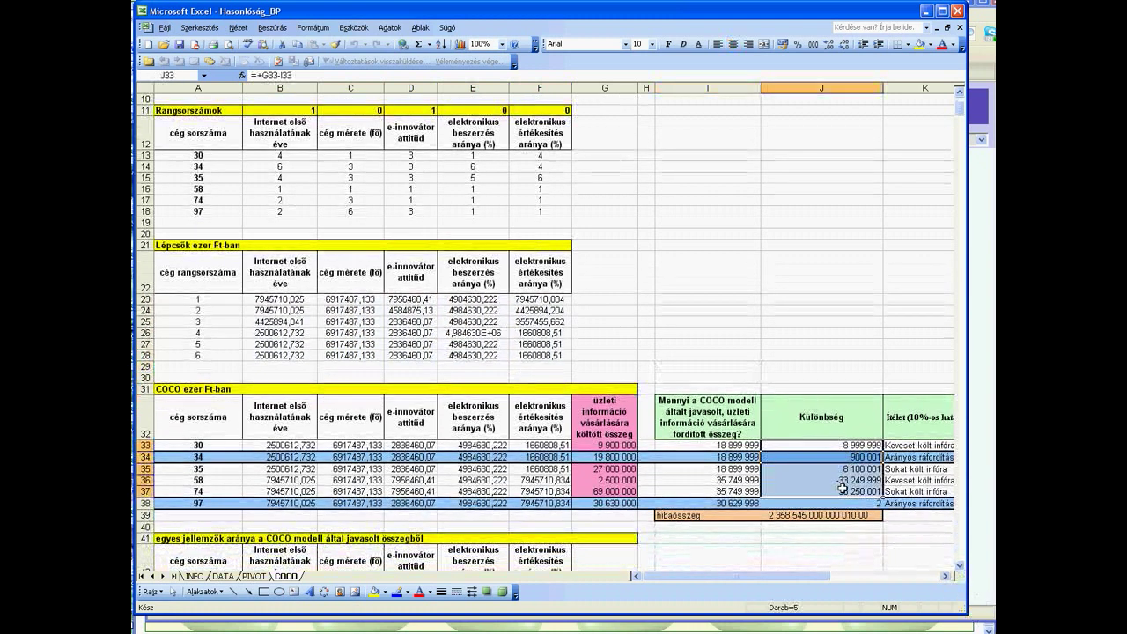
pyautogui.click(947, 577)
pyautogui.click(947, 577)
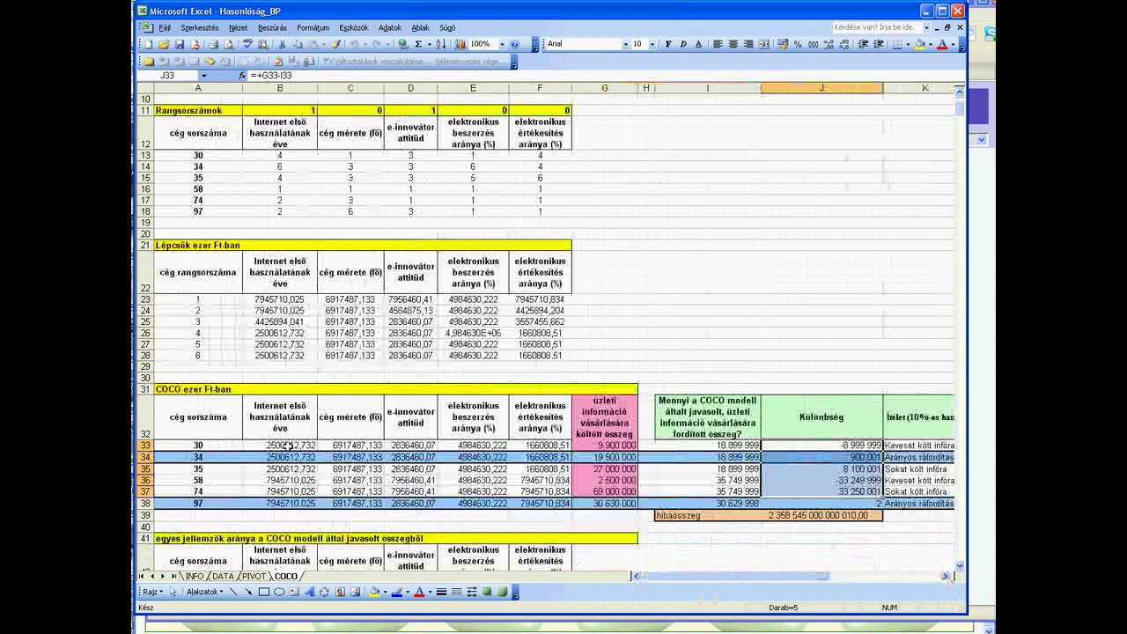
pyautogui.click(200, 457)
pyautogui.moveTo(811, 578)
pyautogui.mouseDown()
pyautogui.moveTo(841, 584)
pyautogui.moveTo(832, 584)
pyautogui.mouseUp()
pyautogui.click(462, 456)
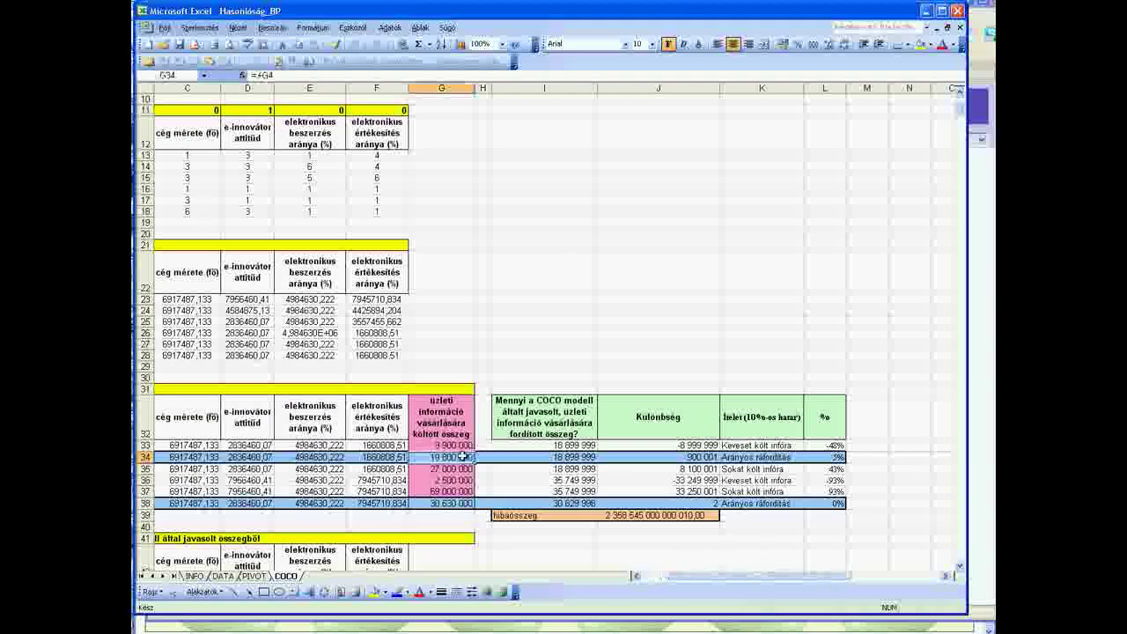
pyautogui.click(538, 457)
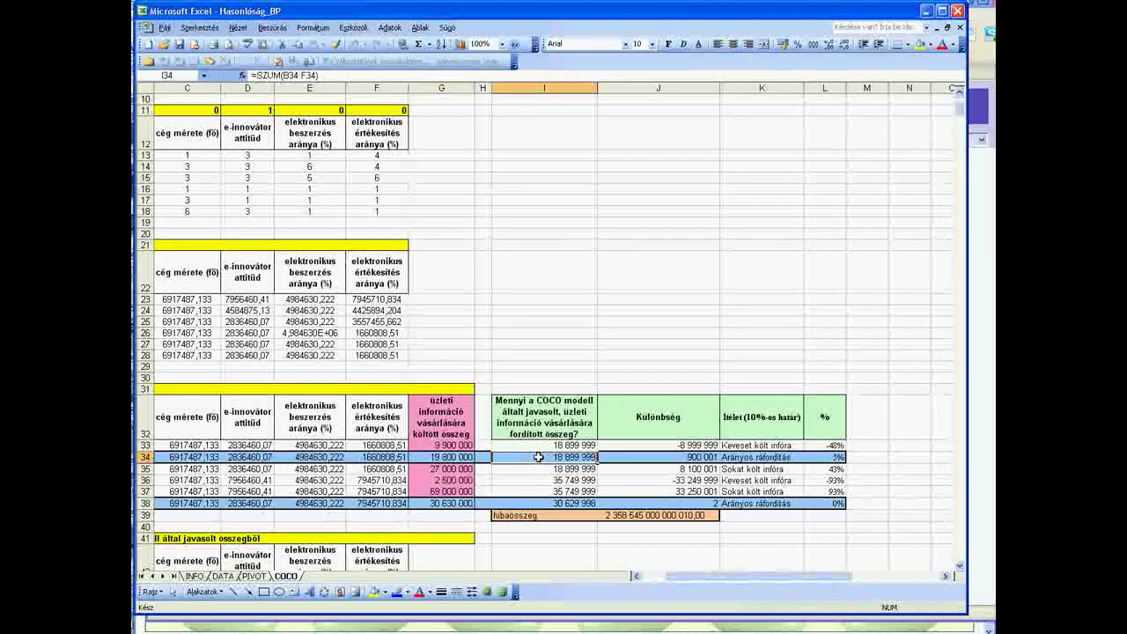
pyautogui.click(680, 459)
pyautogui.click(759, 458)
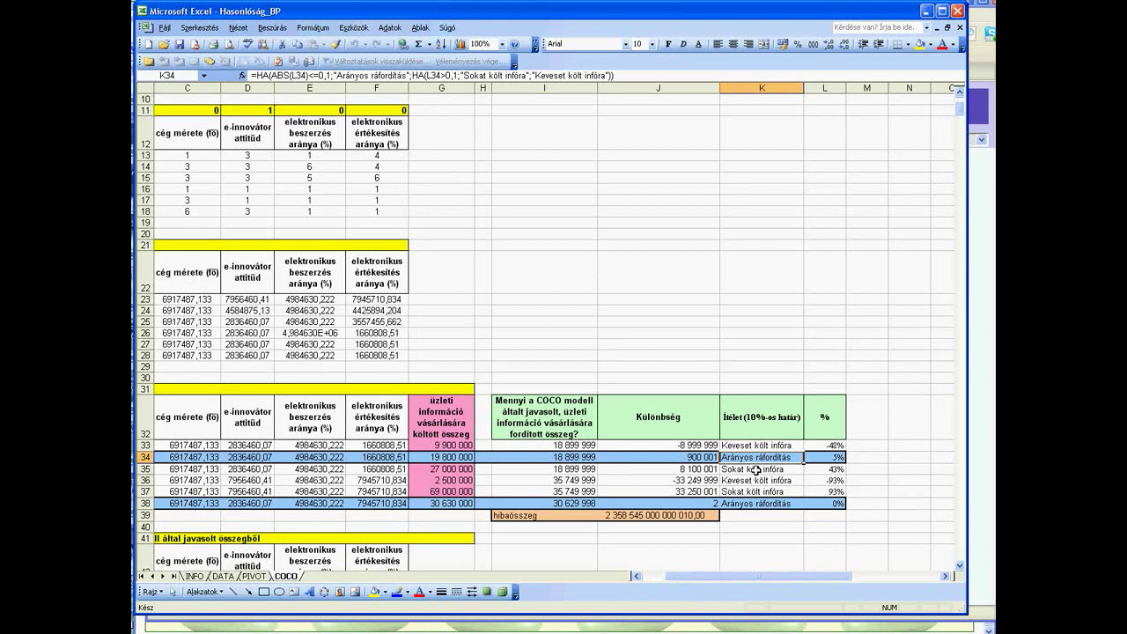
pyautogui.click(536, 457)
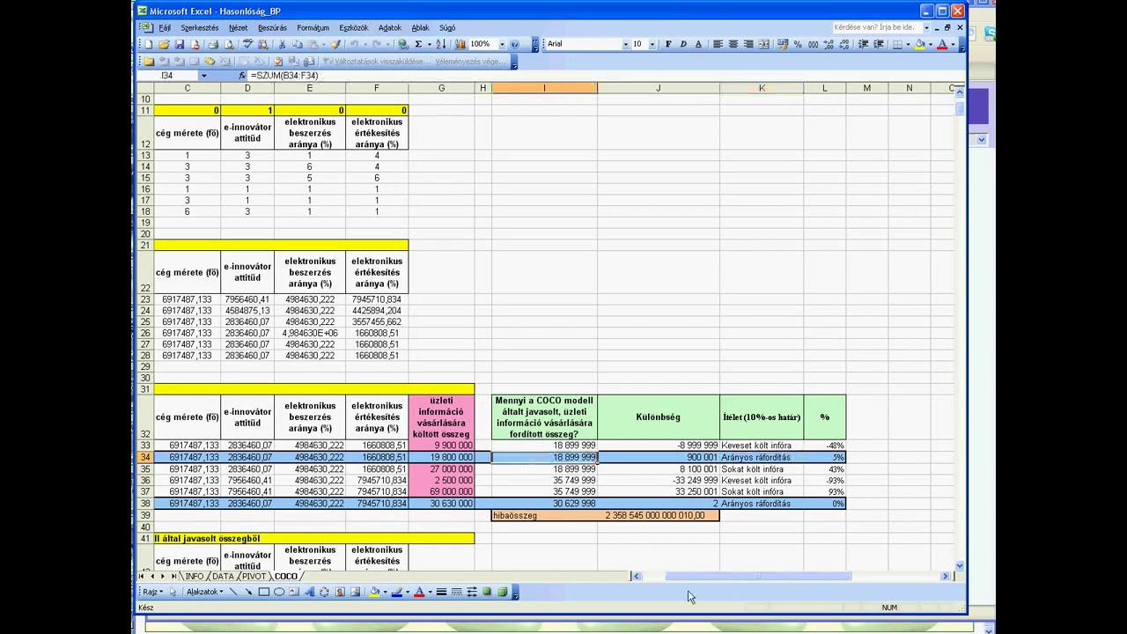
pyautogui.click(454, 503)
pyautogui.moveTo(681, 577); pyautogui.dragTo(658, 577)
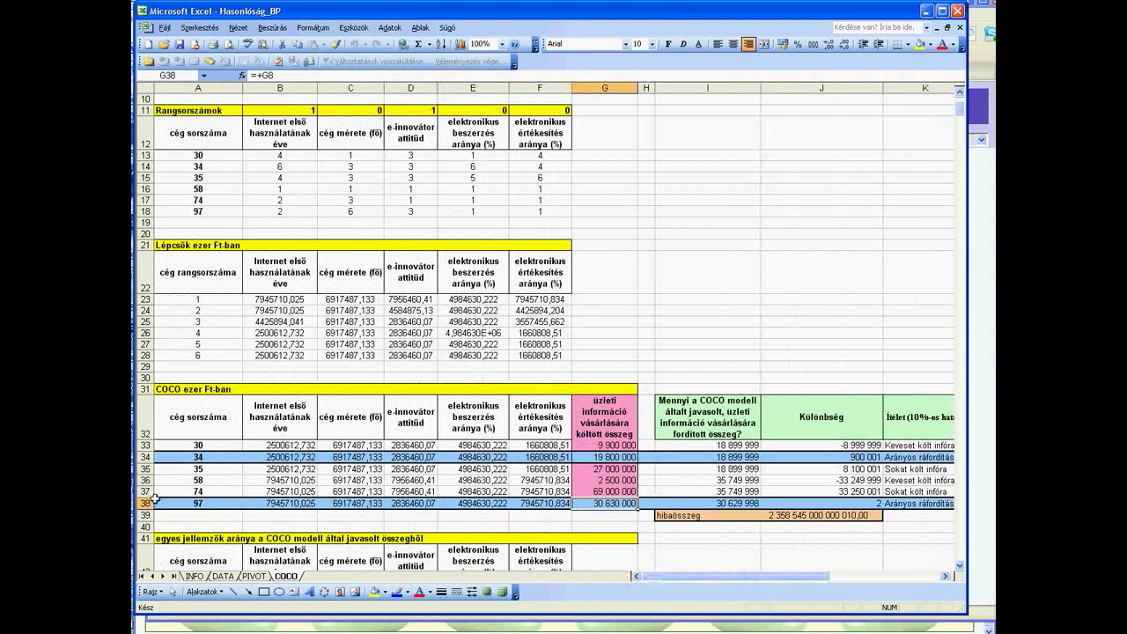
pyautogui.moveTo(738, 577); pyautogui.dragTo(761, 577)
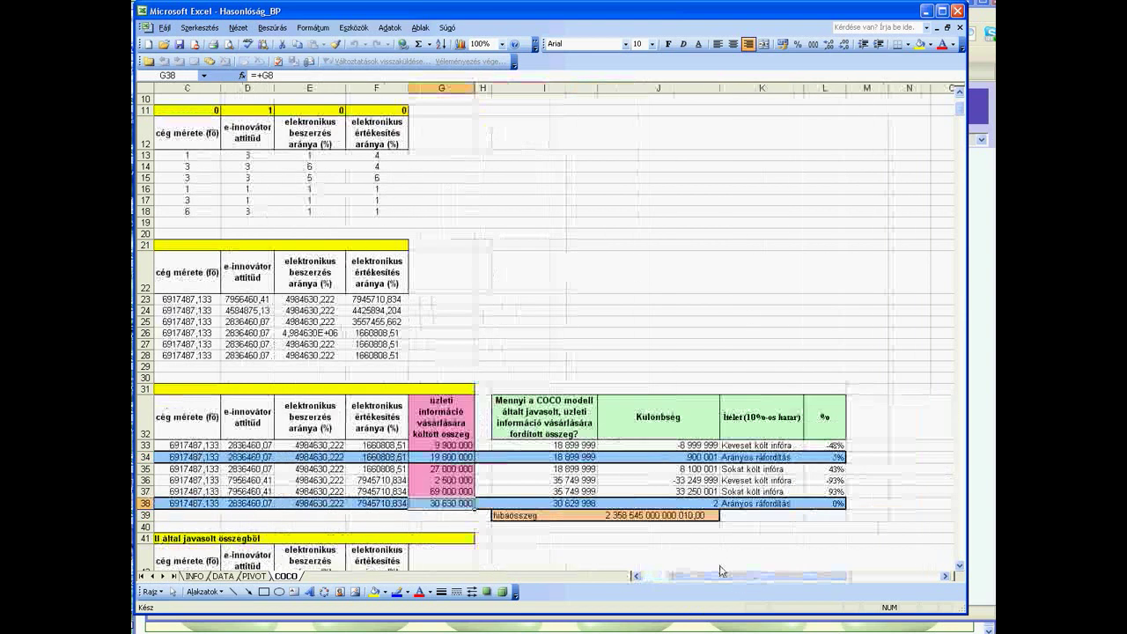
pyautogui.click(586, 503)
pyautogui.press('Right')
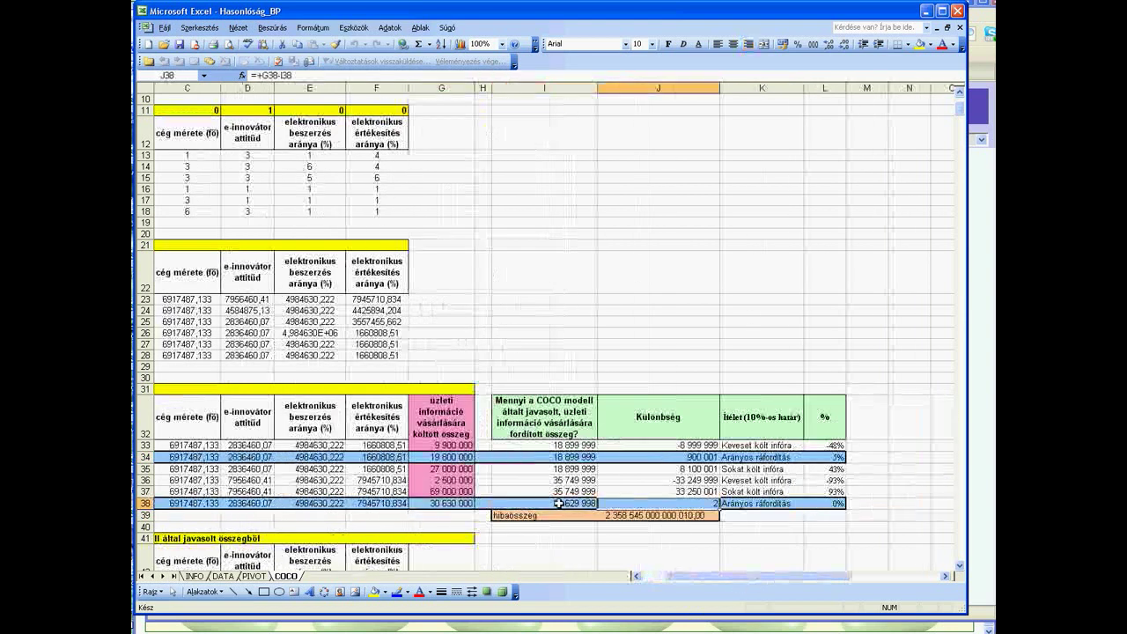
pyautogui.click(559, 503)
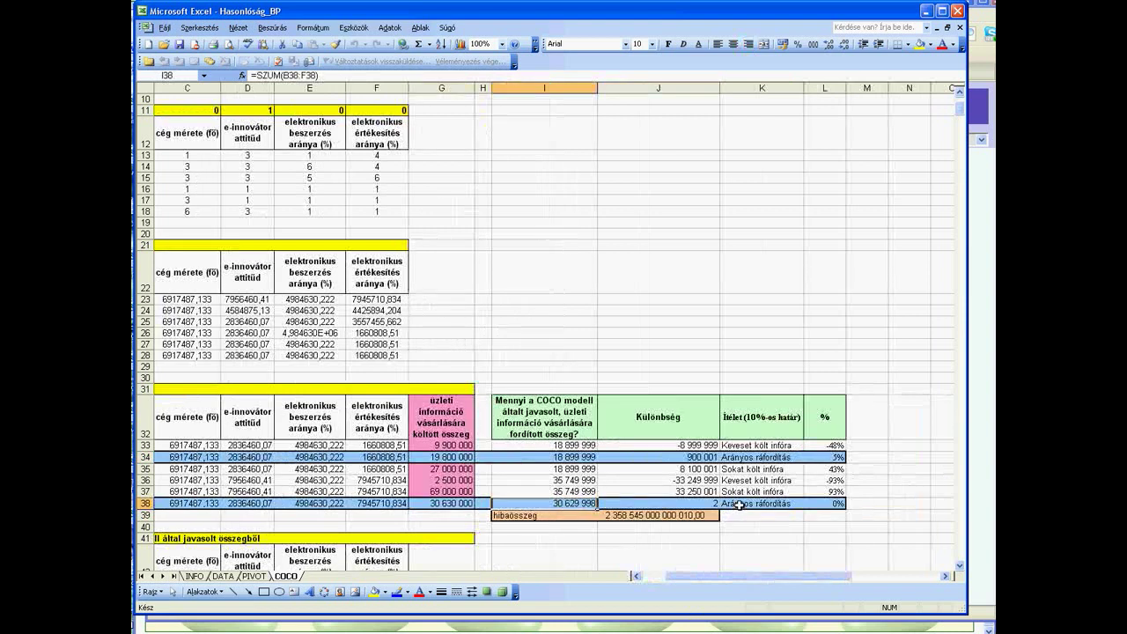
pyautogui.click(738, 503)
pyautogui.moveTo(745, 578); pyautogui.dragTo(685, 581)
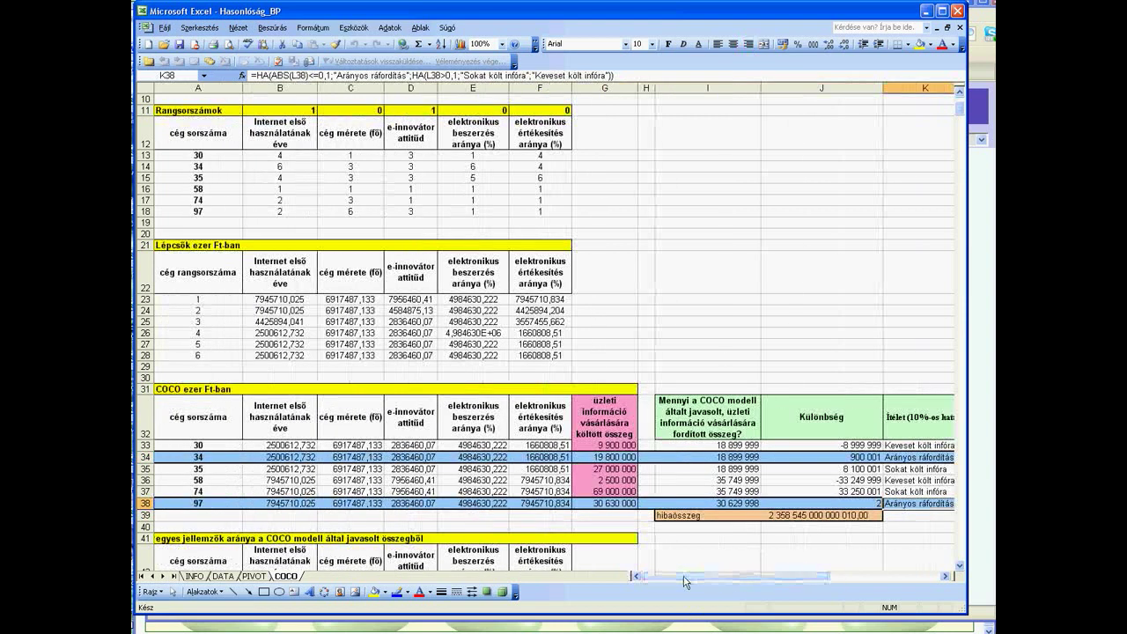
pyautogui.click(181, 458)
pyautogui.click(181, 503)
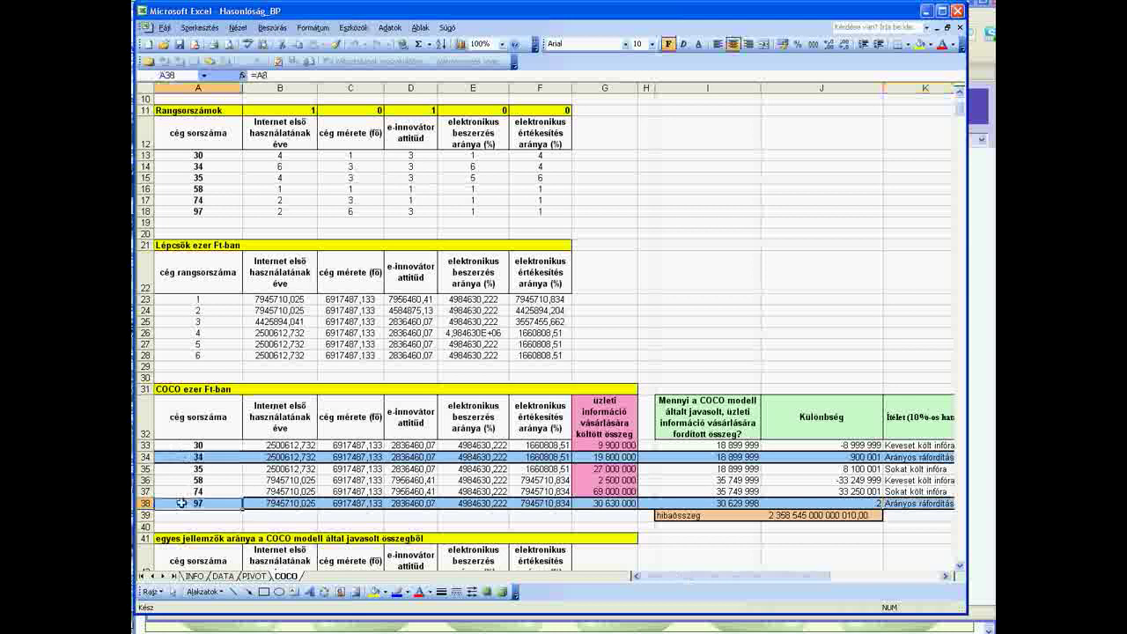
pyautogui.click(824, 503)
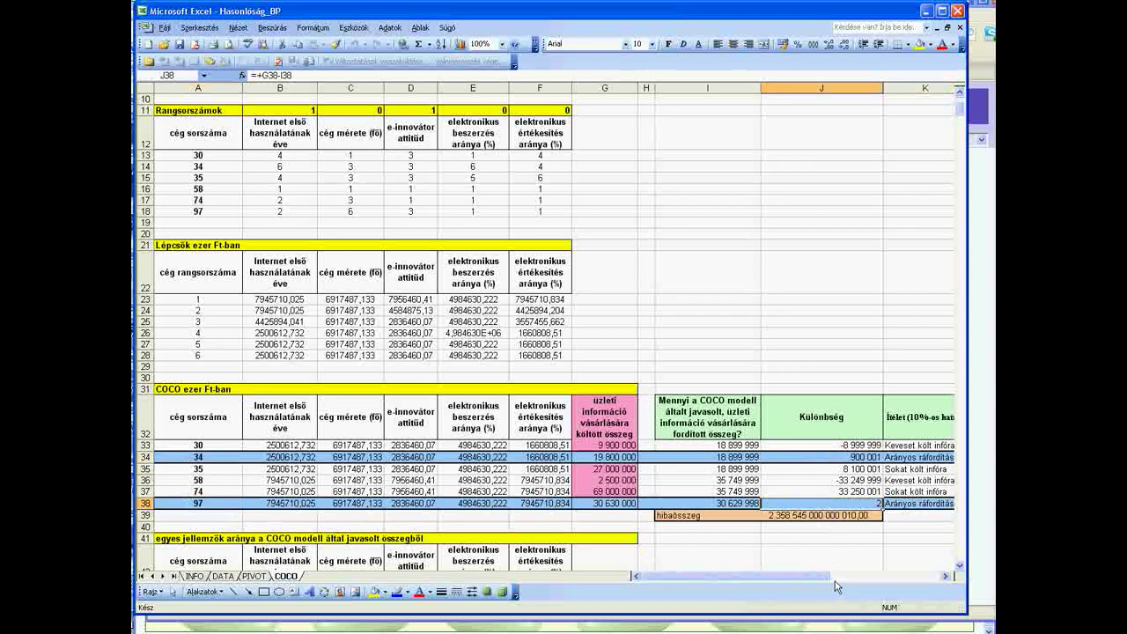
pyautogui.moveTo(828, 577); pyautogui.dragTo(847, 577)
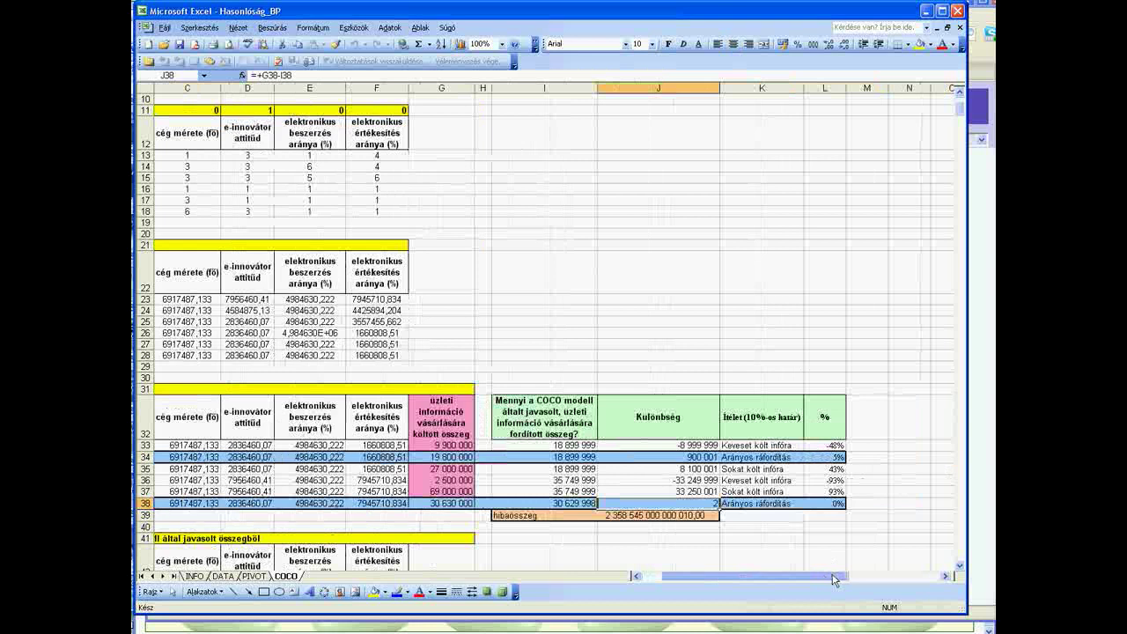
pyautogui.click(774, 431)
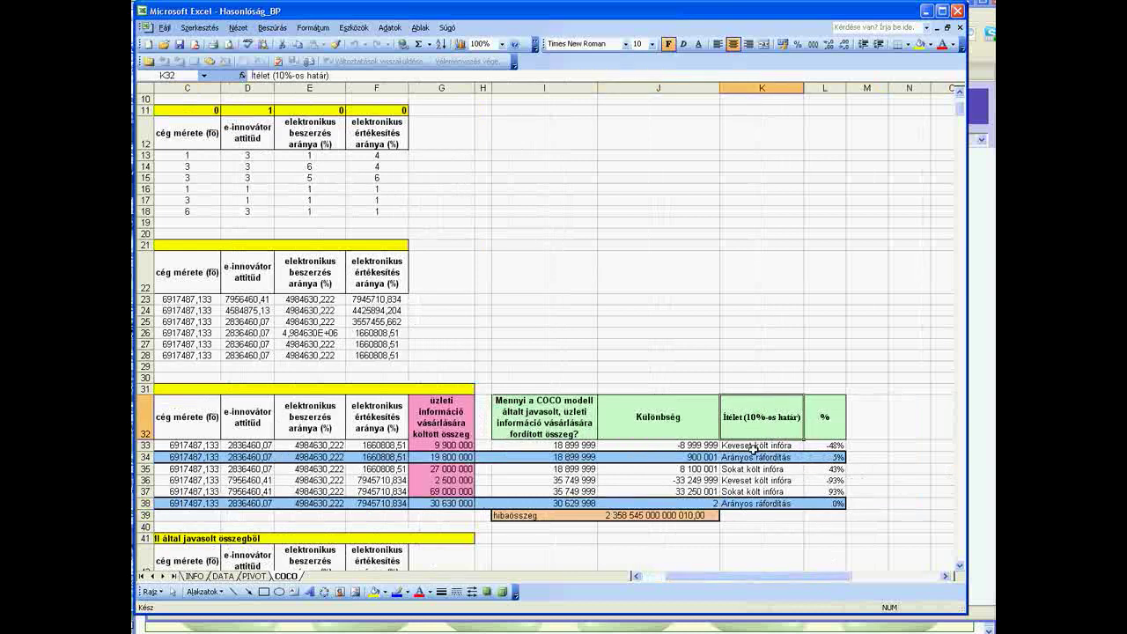
pyautogui.click(754, 456)
pyautogui.click(754, 505)
pyautogui.click(750, 458)
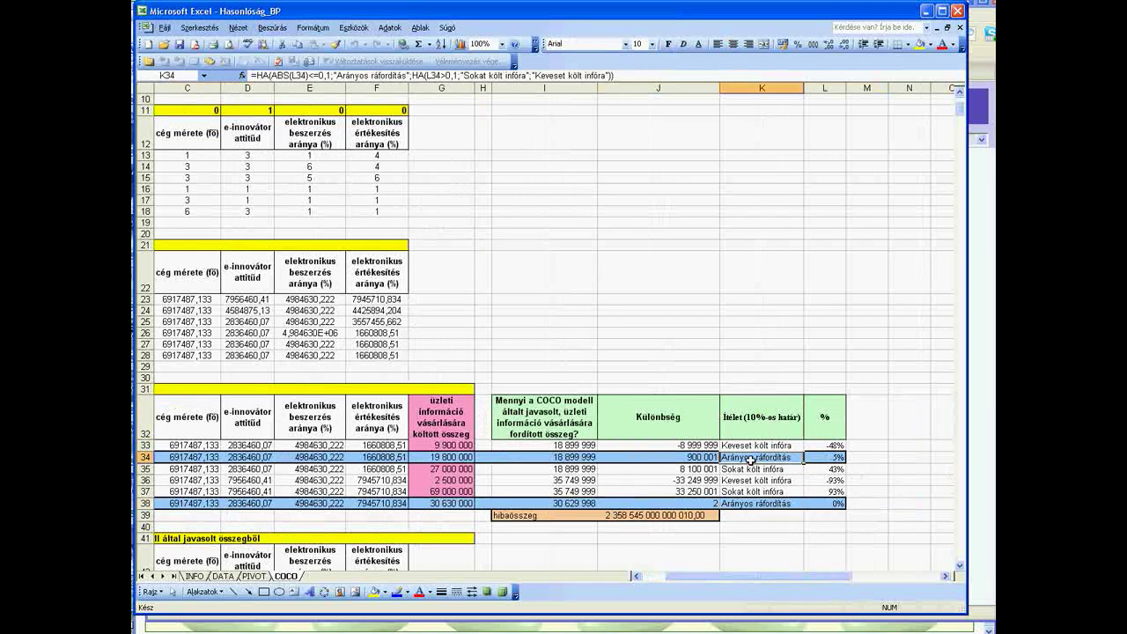
pyautogui.moveTo(723, 580); pyautogui.dragTo(691, 579)
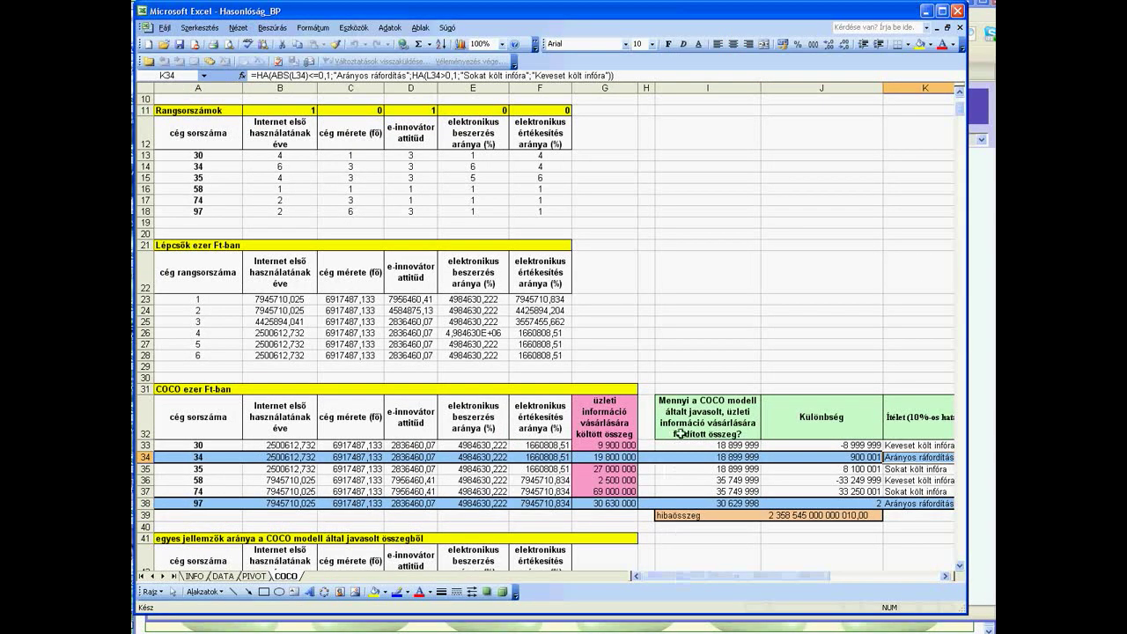
# Select the attribute headers B32:F32 and scroll down to the importance and sensitivity table in rows 41–54.
pyautogui.moveTo(273, 423); pyautogui.dragTo(546, 430)
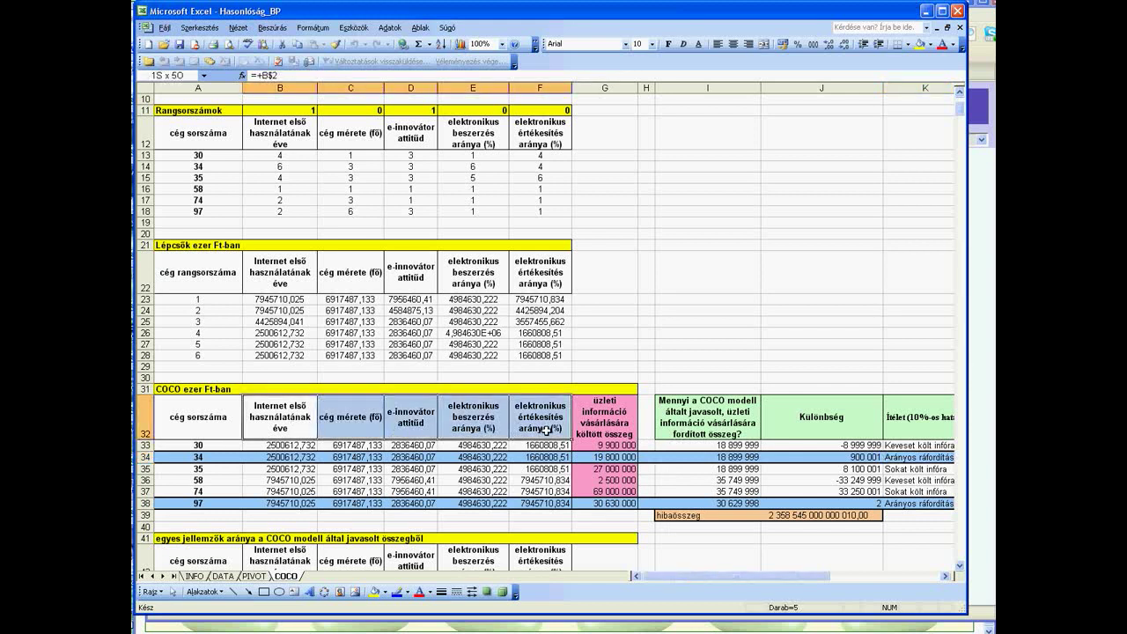
pyautogui.scroll(-6, 546, 430)
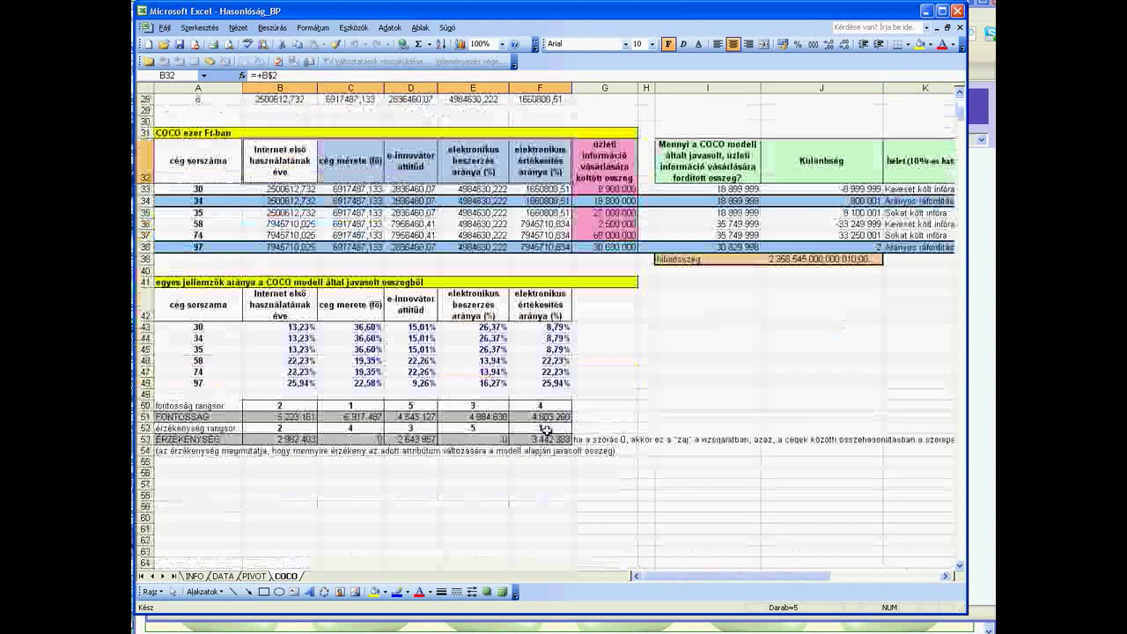